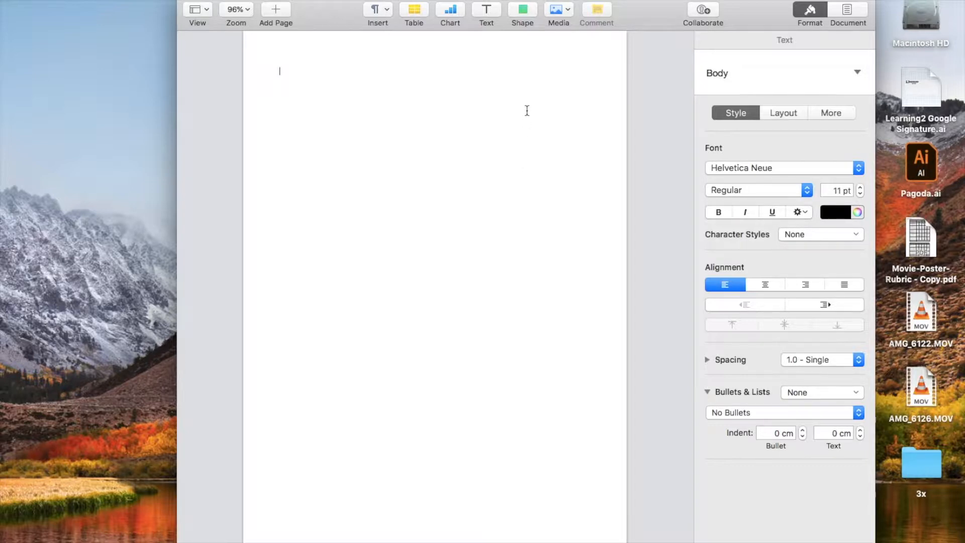
- Insert a rounded square from the basic shapes and stretch it into a larger upright rectangle on the page
click(523, 12)
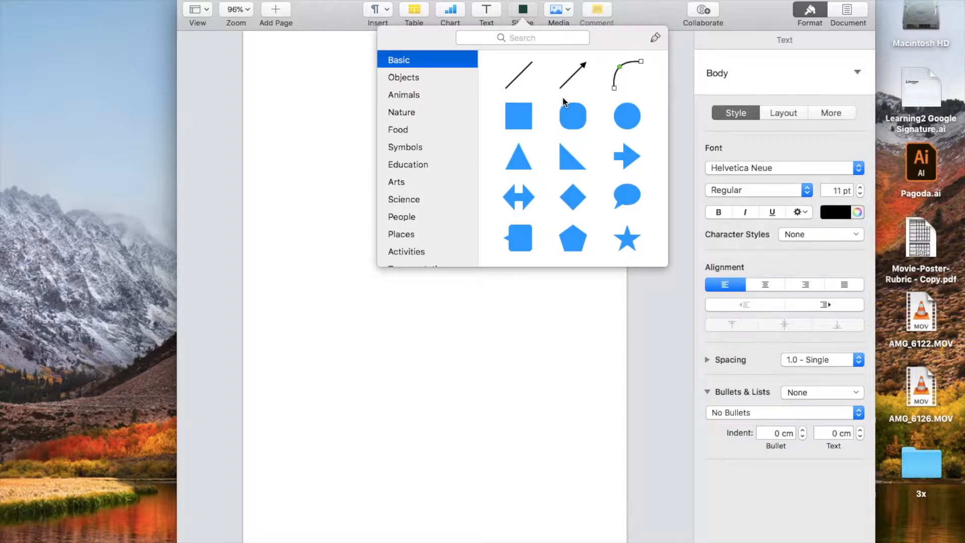
click(566, 125)
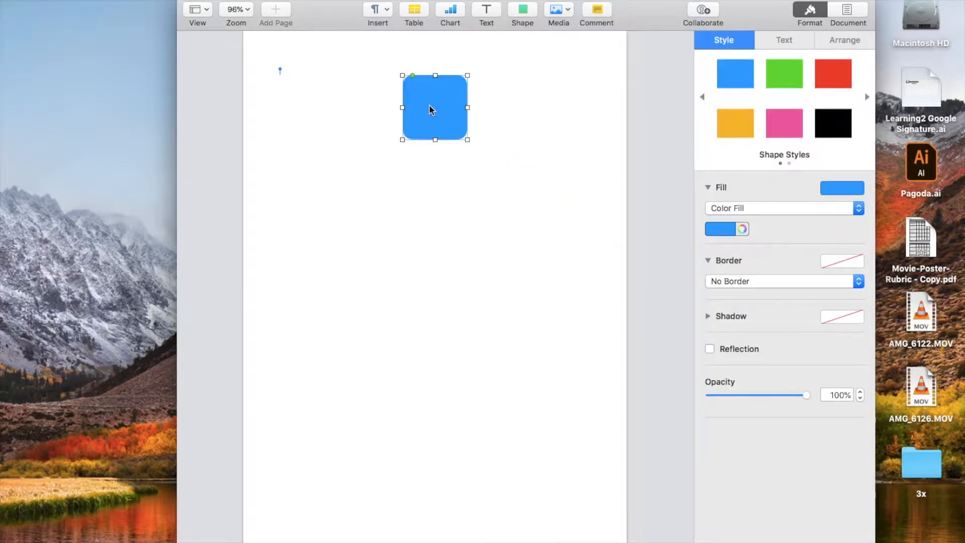
scroll(422, 99, up, 5)
drag(422, 97, 422, 185)
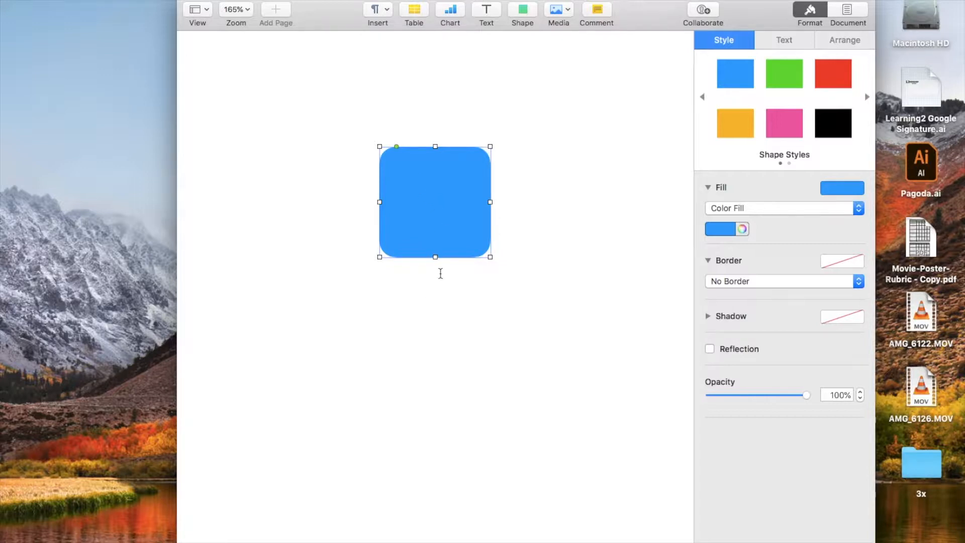
drag(436, 245, 397, 294)
scroll(356, 150, up, 5)
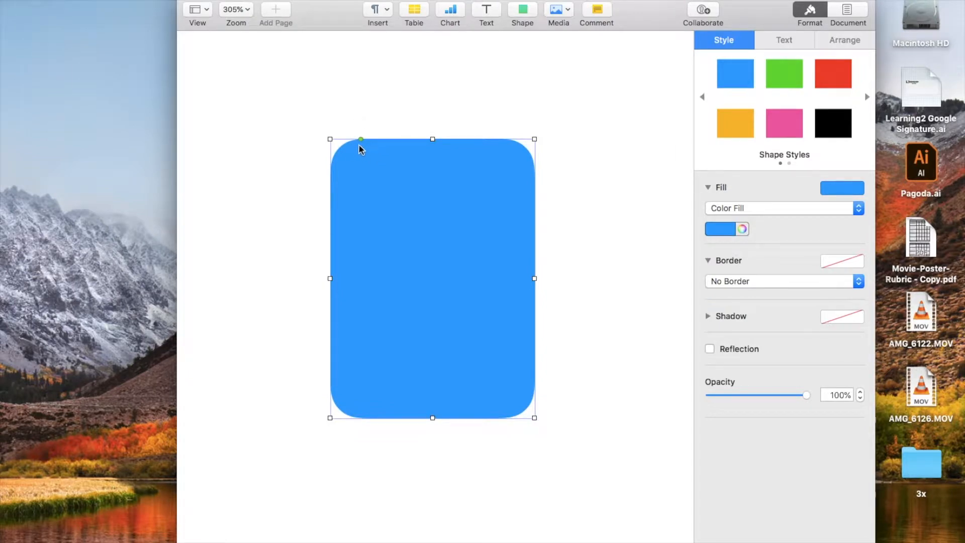
- Increase the corner rounding of the blue rectangle and narrow it from its side to form a tall, head-like shape
drag(361, 139, 400, 150)
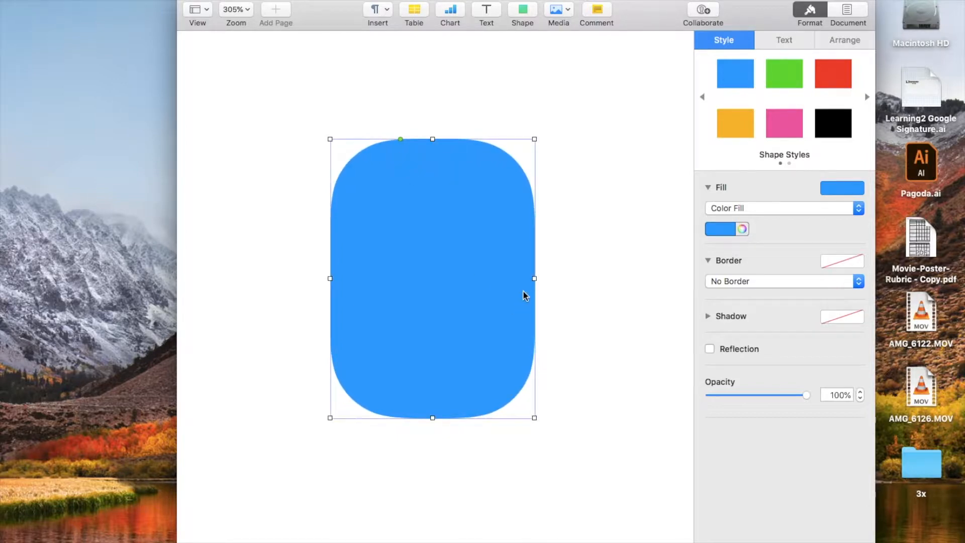
click(535, 281)
click(518, 280)
drag(531, 277, 509, 281)
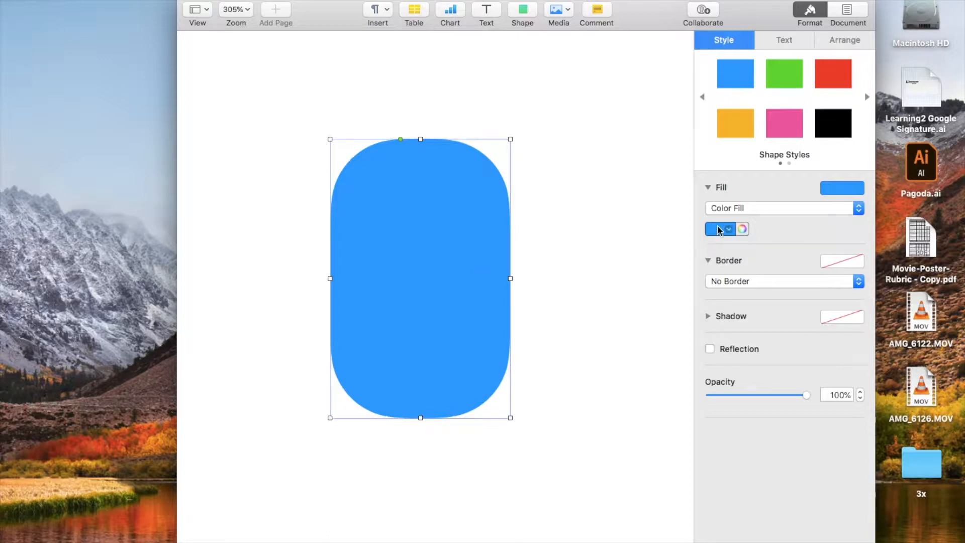
click(708, 187)
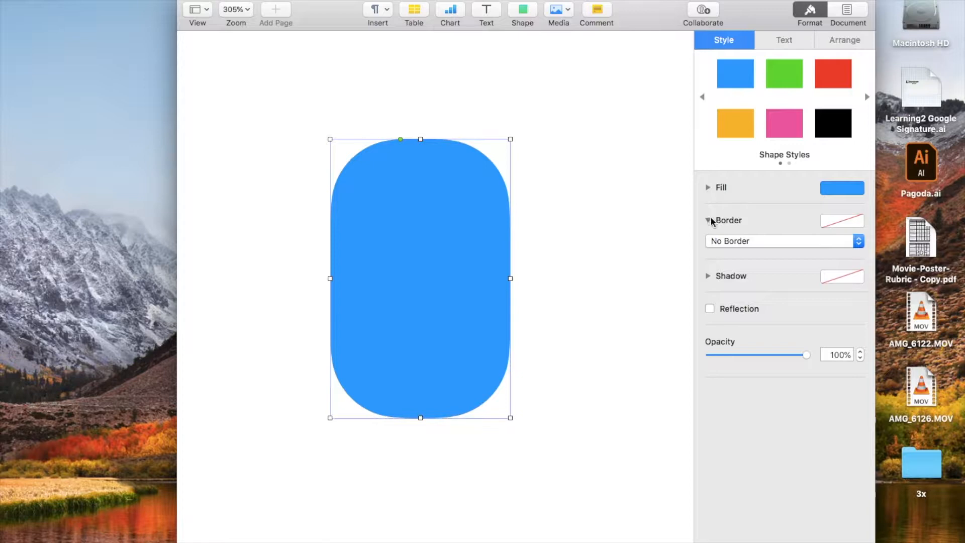
click(708, 188)
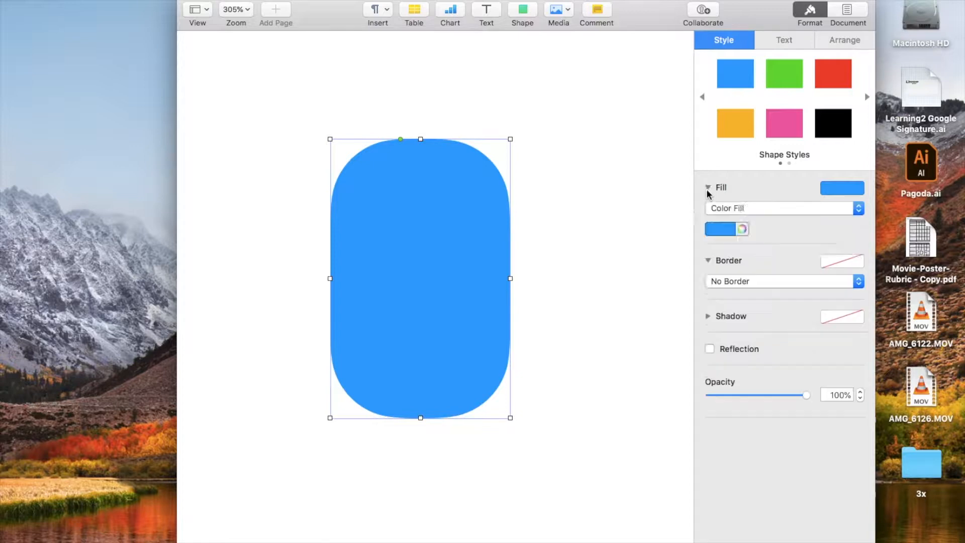
click(739, 215)
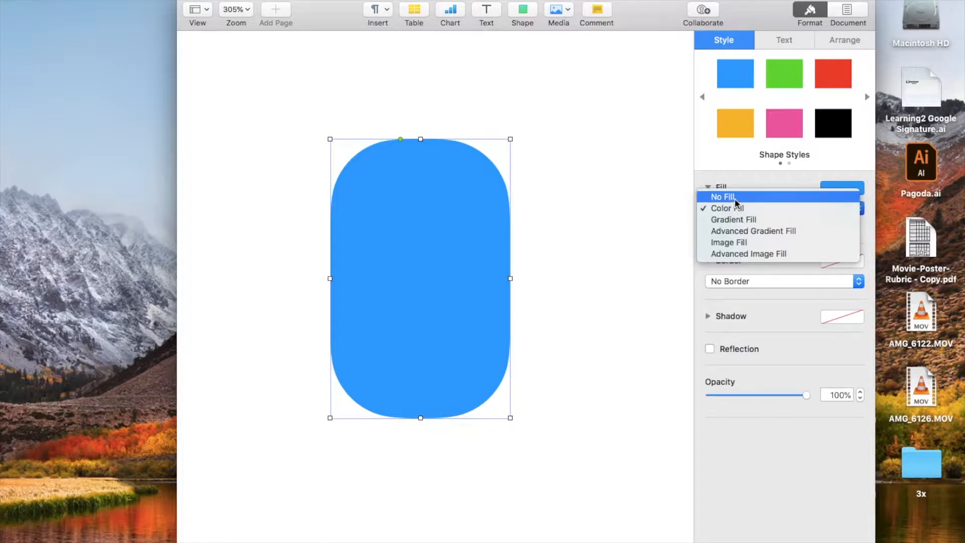
click(736, 197)
click(738, 207)
click(737, 221)
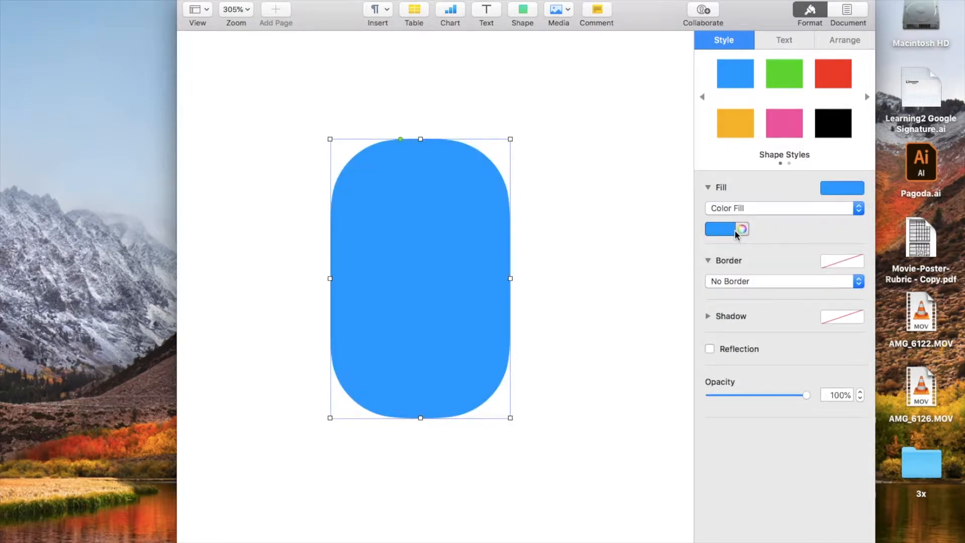
click(734, 228)
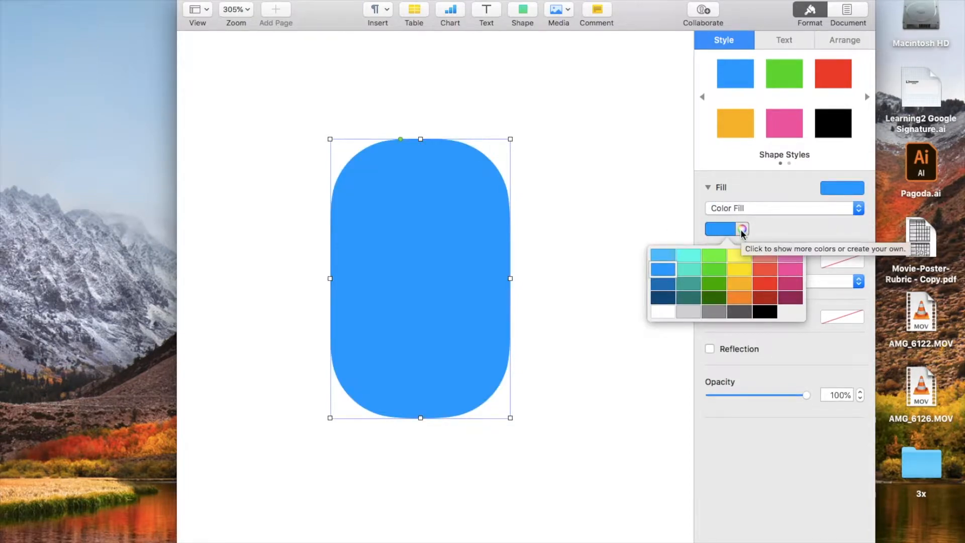
click(742, 230)
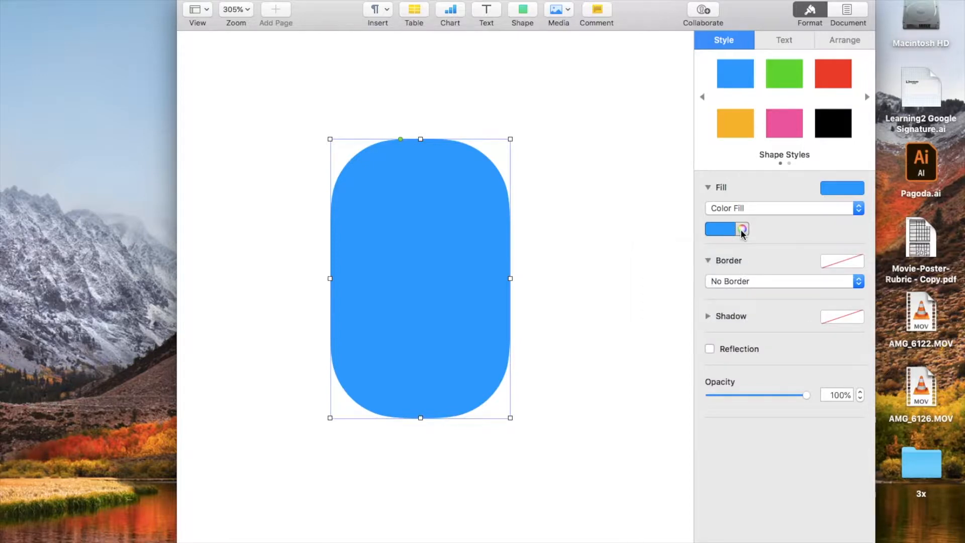
- Show the image palettes for the shape's fill color, and switch to Finder's Downloads folder
click(742, 231)
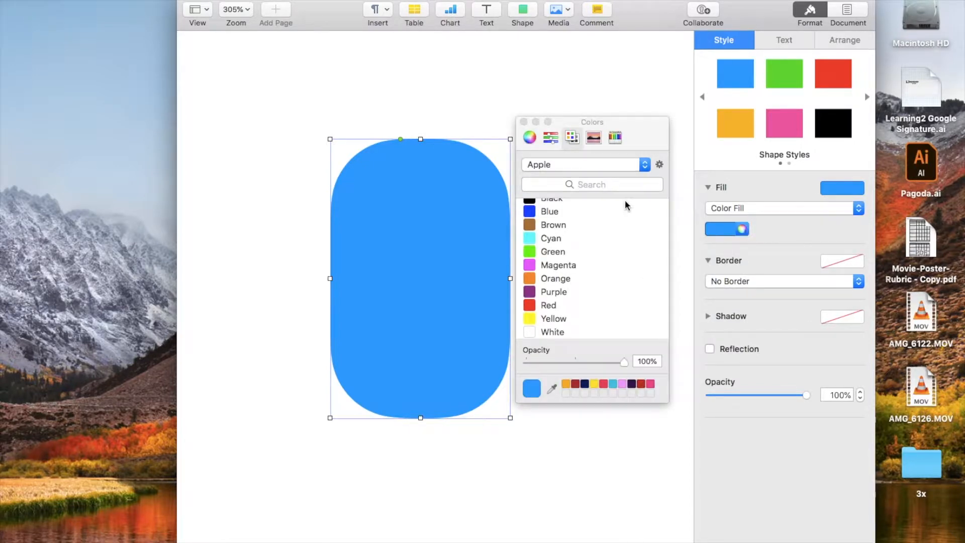
click(594, 138)
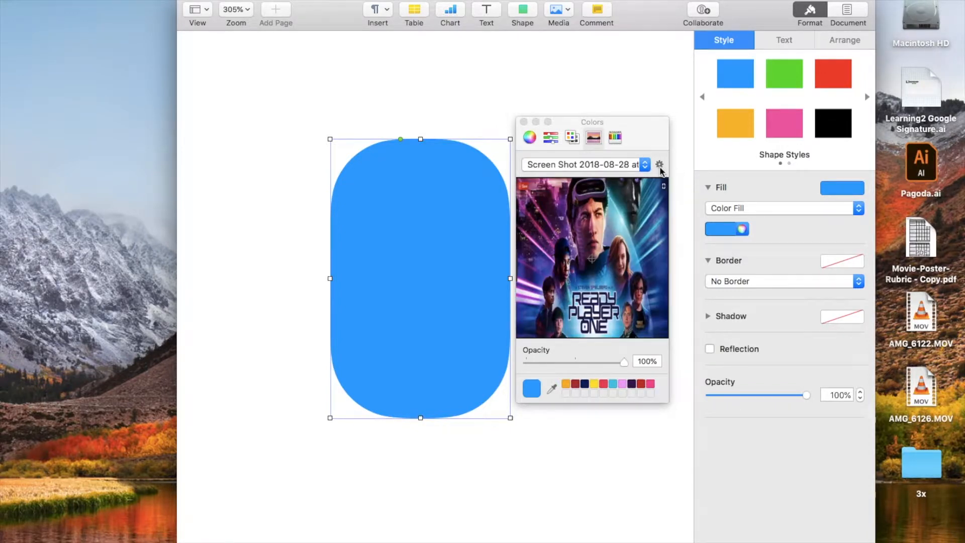
mouse_move(258, 536)
click(58, 535)
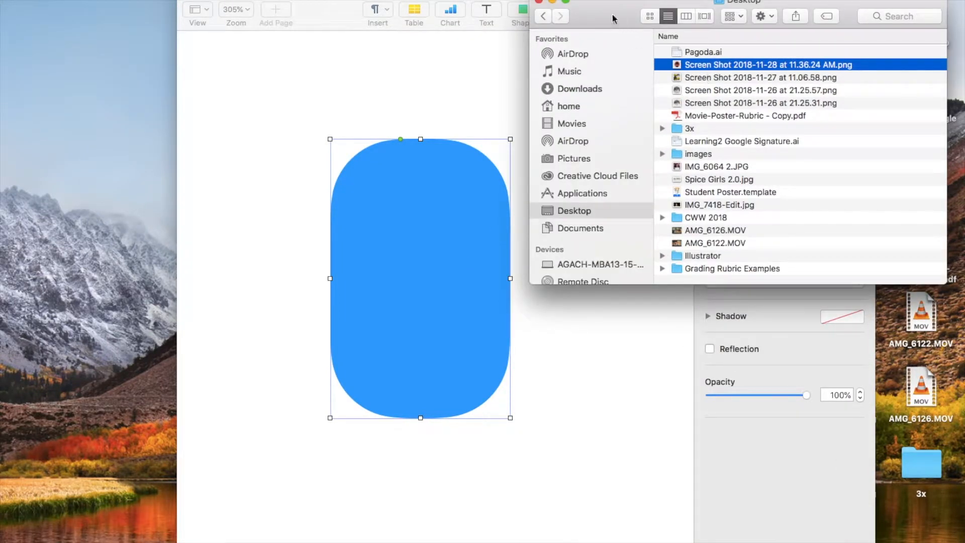
drag(611, 15, 688, 17)
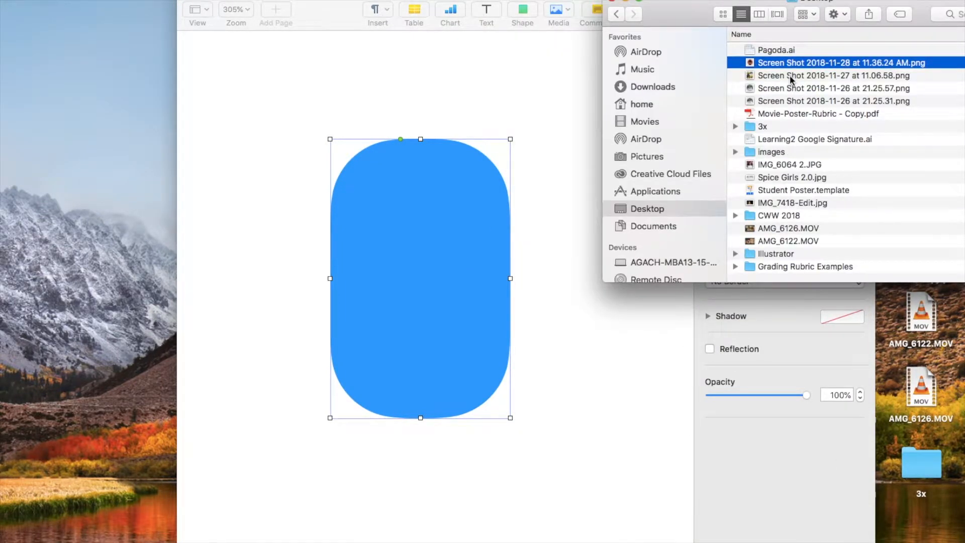
click(666, 86)
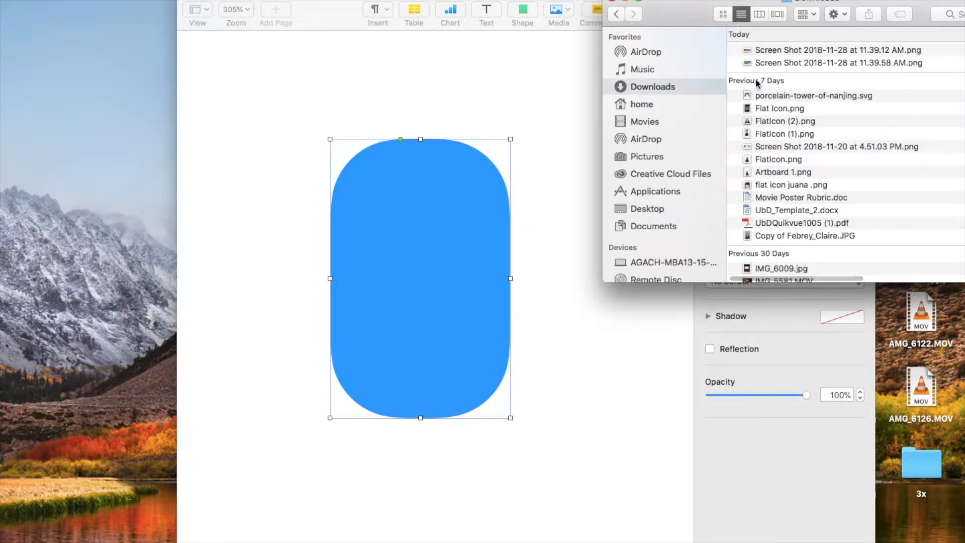
- Preview the color chart Screen Shot 2018-11-28 at 11.39.12 AM.png, then close the preview
click(758, 49)
key(space)
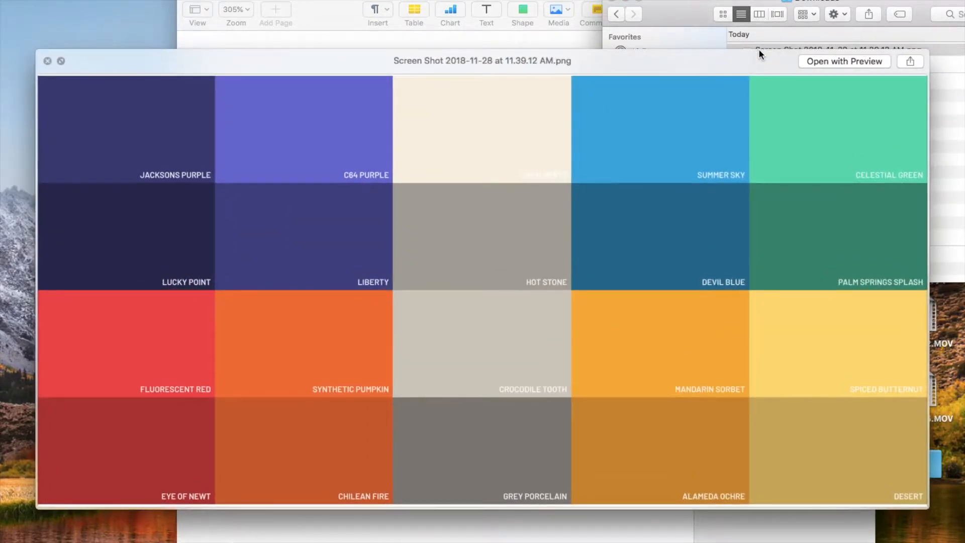
key(Down)
key(Up)
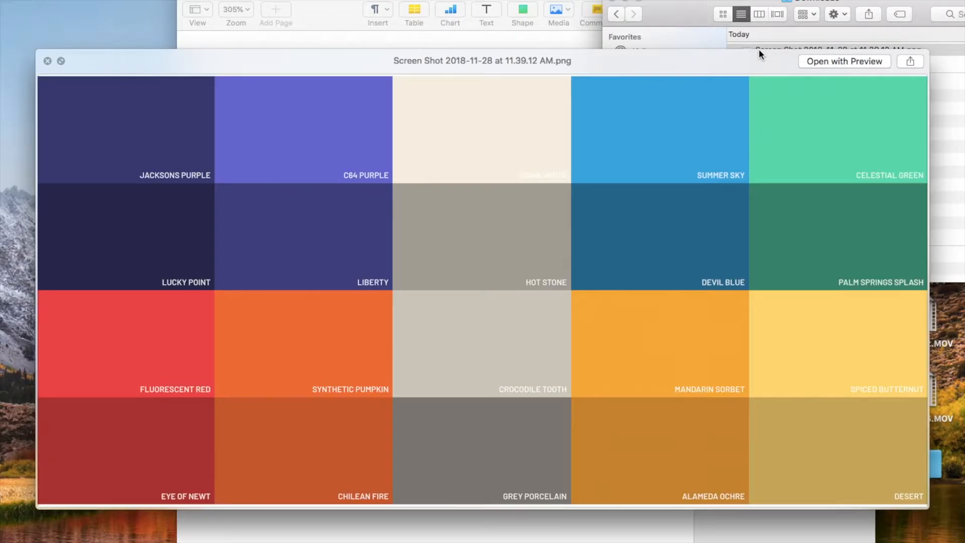
click(48, 61)
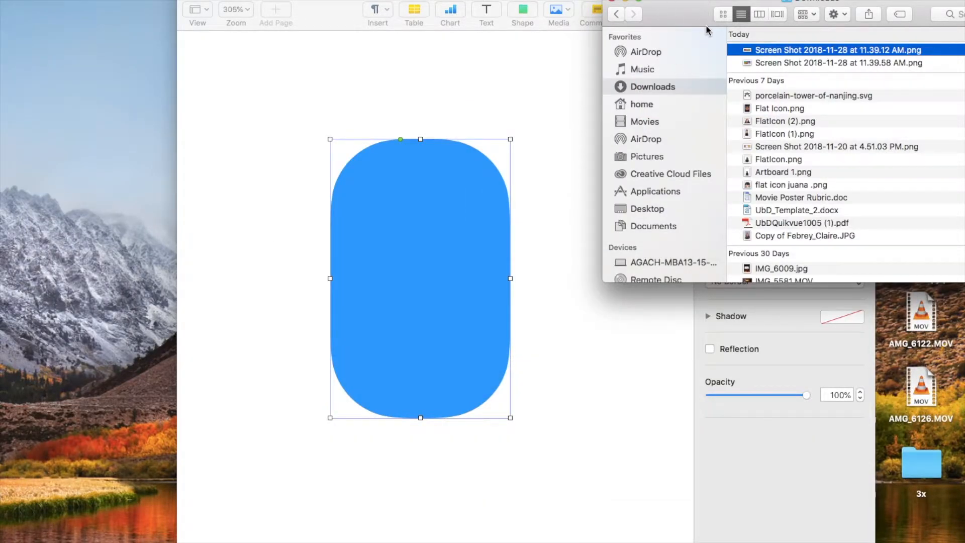
- Arrange the windows and load Screen Shot 2018-11-28 at 11.39.12 AM.png into the Colors window as an image palette
drag(706, 27, 808, 200)
drag(665, 10, 587, 11)
drag(849, 227, 576, 269)
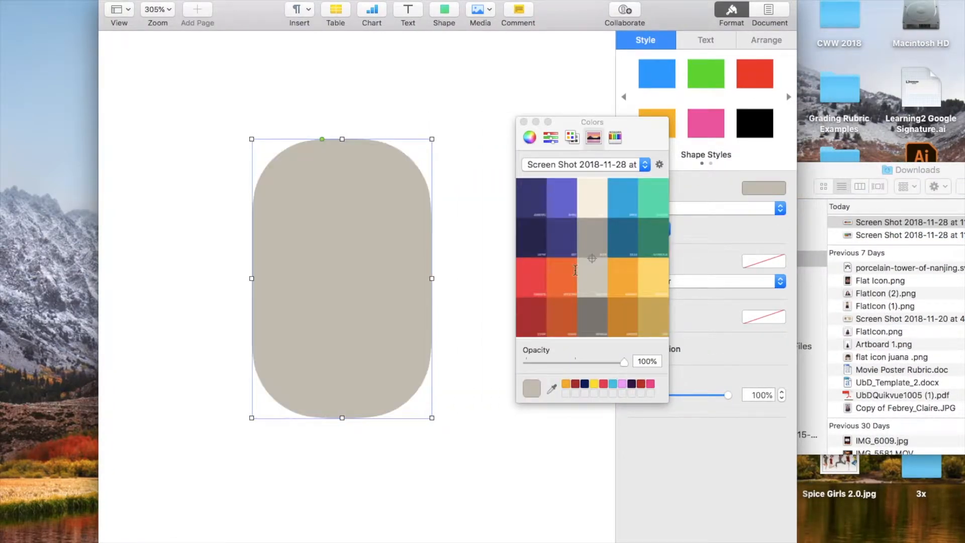
- Try various swatches from the image palette as the shape's fill, from the oranges and reds to Mandarin Sorbet and Summer Sky
click(586, 279)
click(571, 279)
click(557, 241)
click(527, 241)
click(530, 278)
click(531, 323)
click(592, 319)
click(628, 322)
click(659, 322)
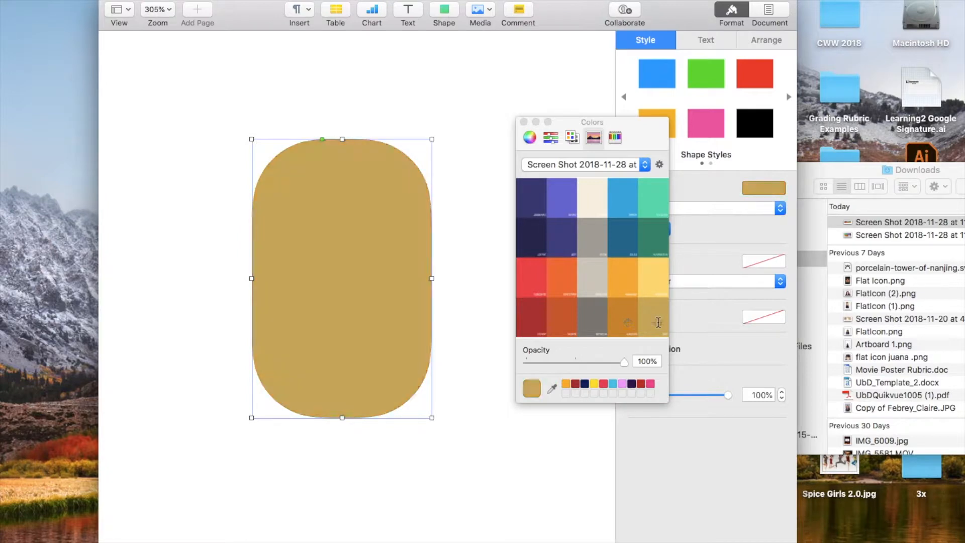
click(655, 291)
click(623, 281)
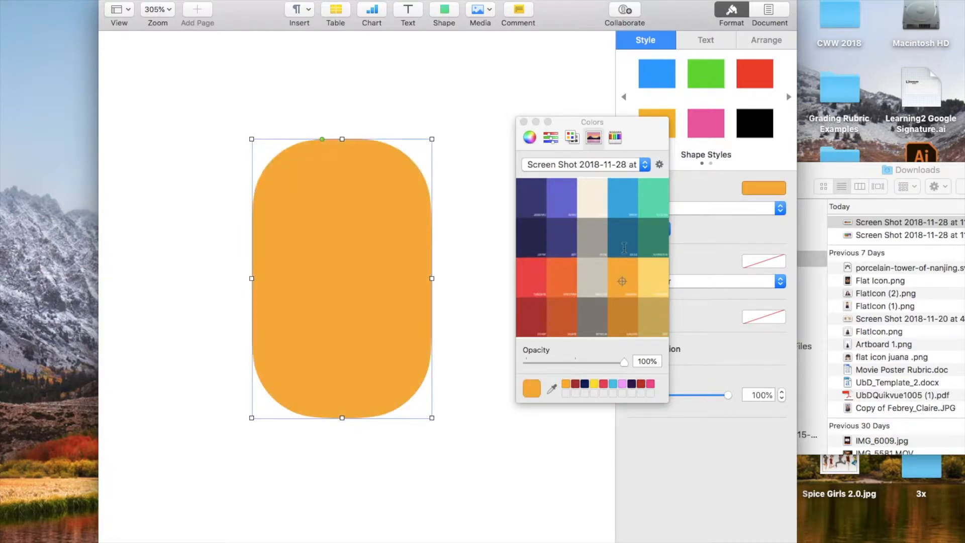
click(624, 247)
click(624, 199)
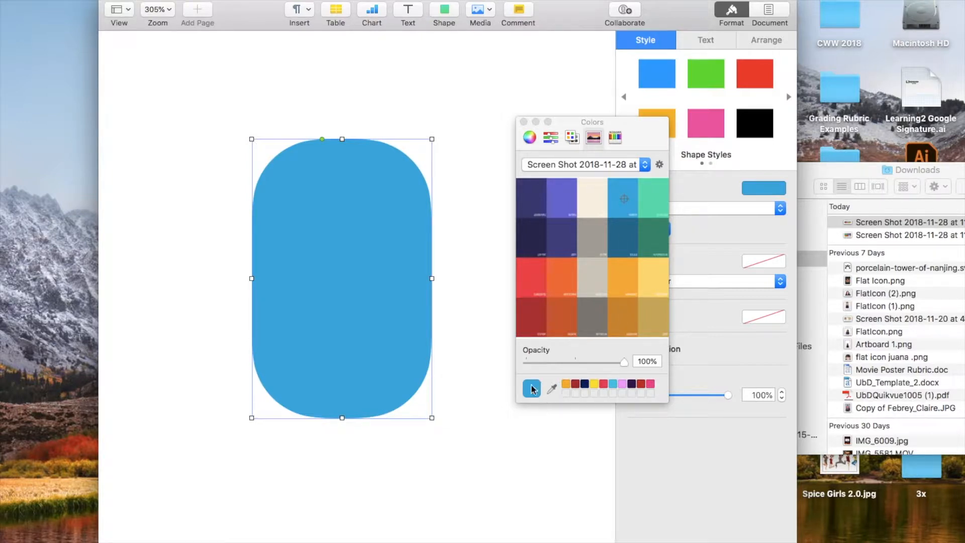
- Fill the shape with C64 Purple from the image palette and store that color in the saved swatches
click(562, 209)
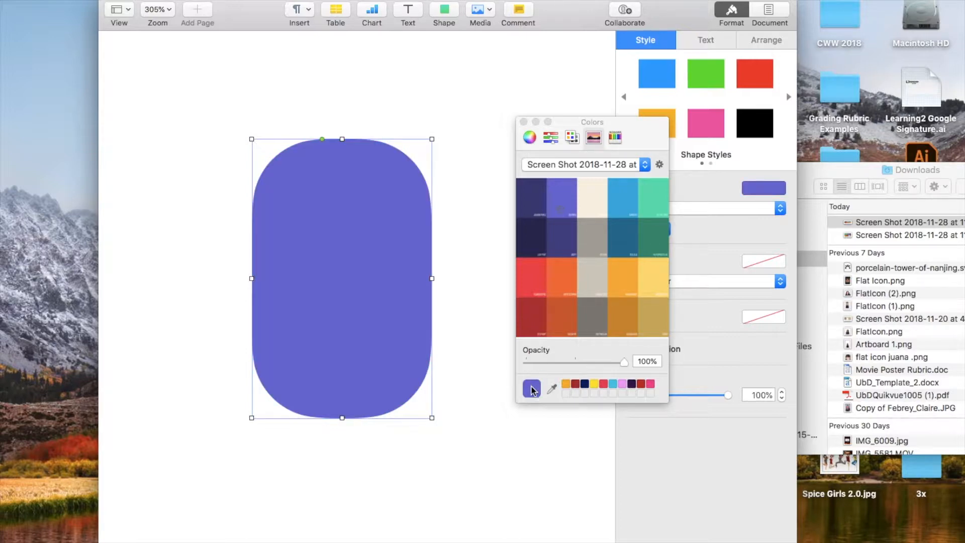
drag(533, 389, 568, 399)
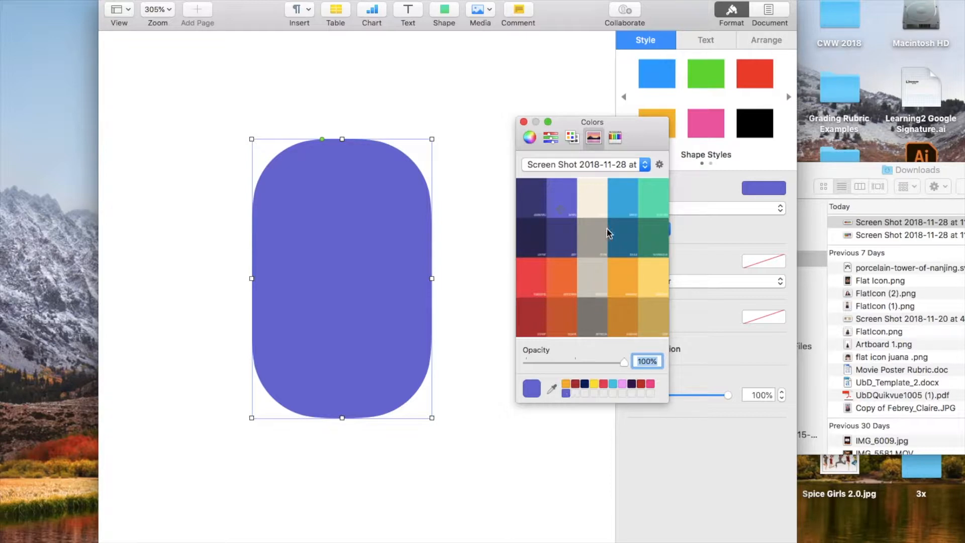
click(629, 169)
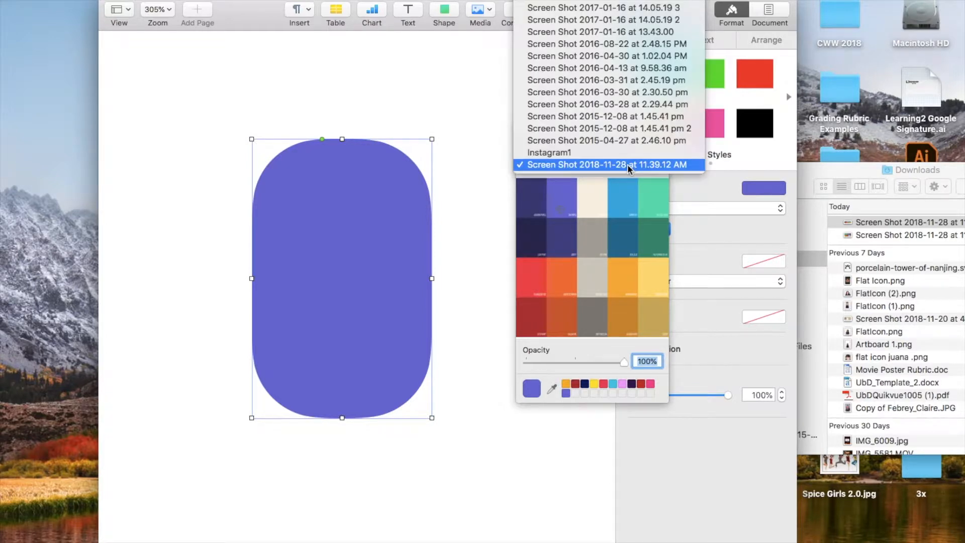
click(620, 165)
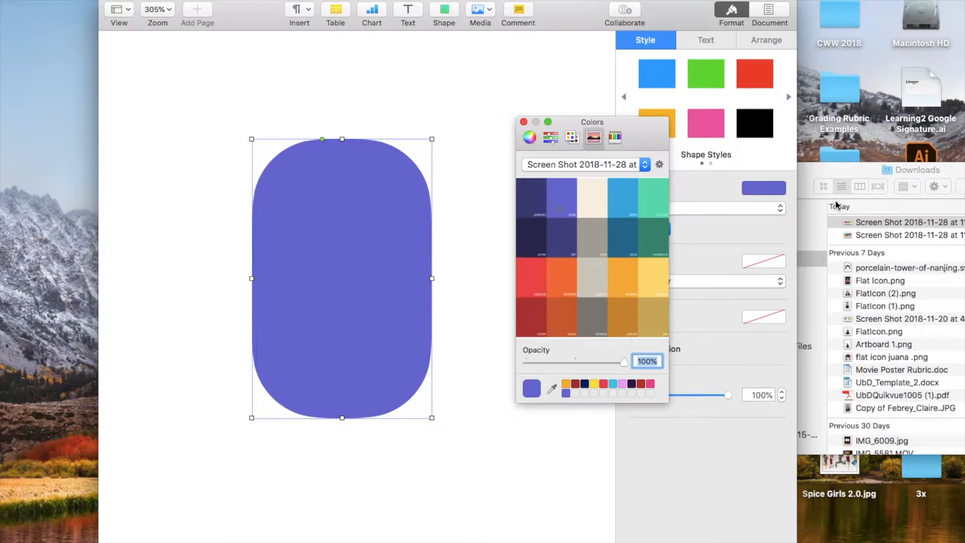
- Close the Downloads window and preview the reference portrait IMG_6064 2.JPG from the desktop
click(827, 170)
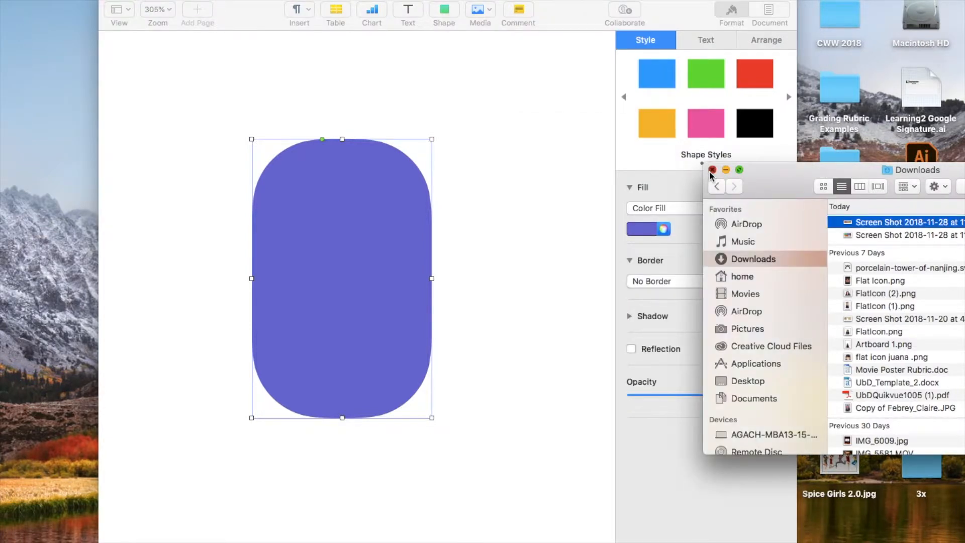
click(712, 170)
click(835, 324)
key(space)
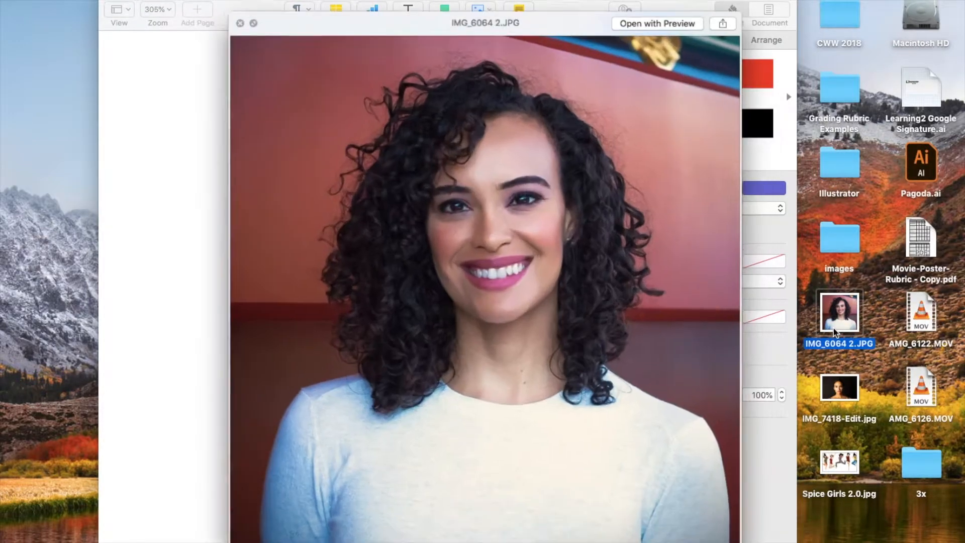
key(space)
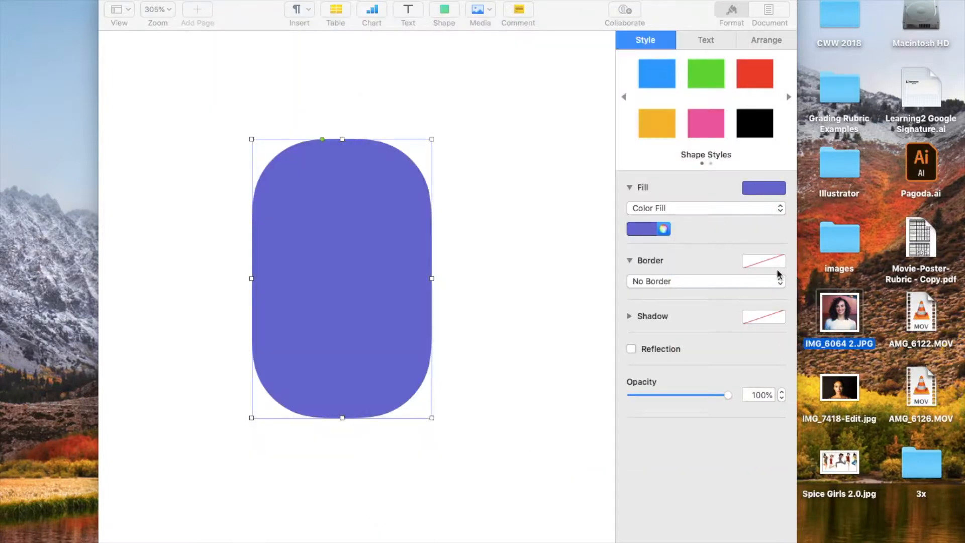
- Reopen the Colors window with the image palette for the purple shape's fill
click(660, 232)
click(649, 284)
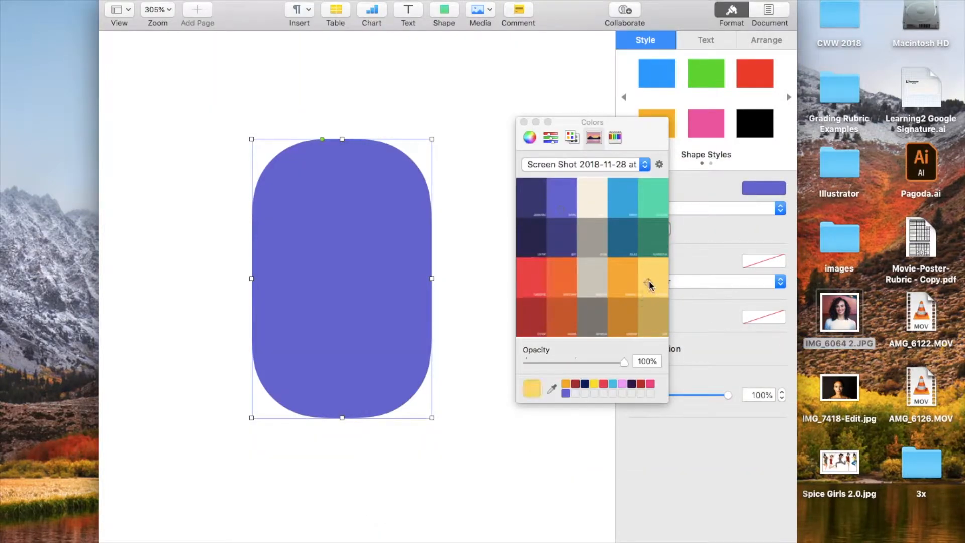
click(523, 122)
click(660, 229)
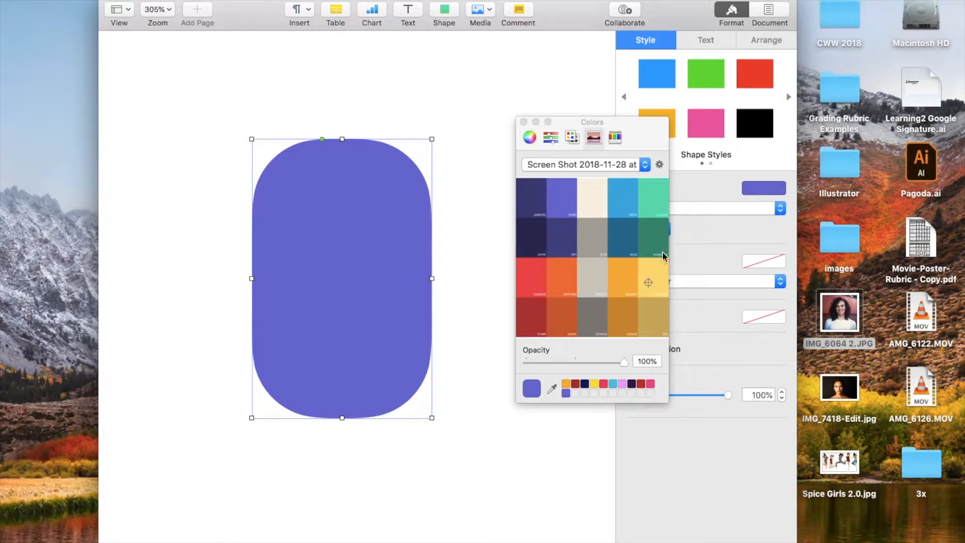
- Compare the yellow, orange and tan swatches on the shape and fill it with the tan Desert color
click(655, 331)
click(650, 290)
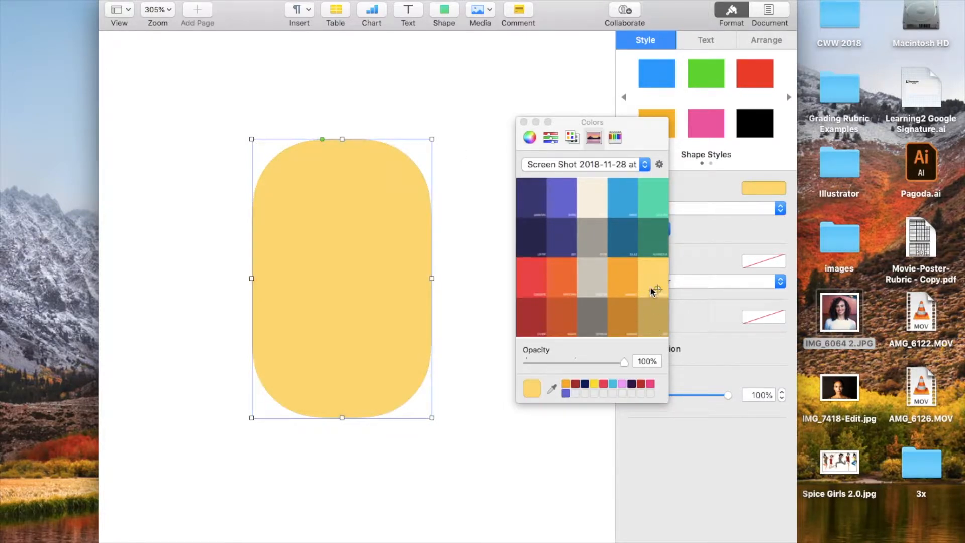
click(618, 282)
click(613, 314)
click(653, 299)
click(656, 314)
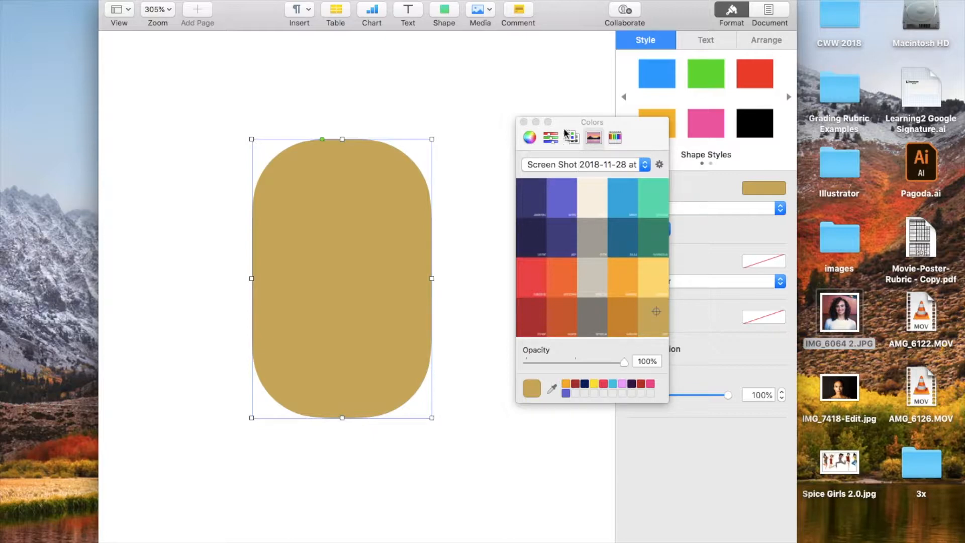
- Insert a circle shape, shrink it and place it at the top edge of the tan face
click(523, 123)
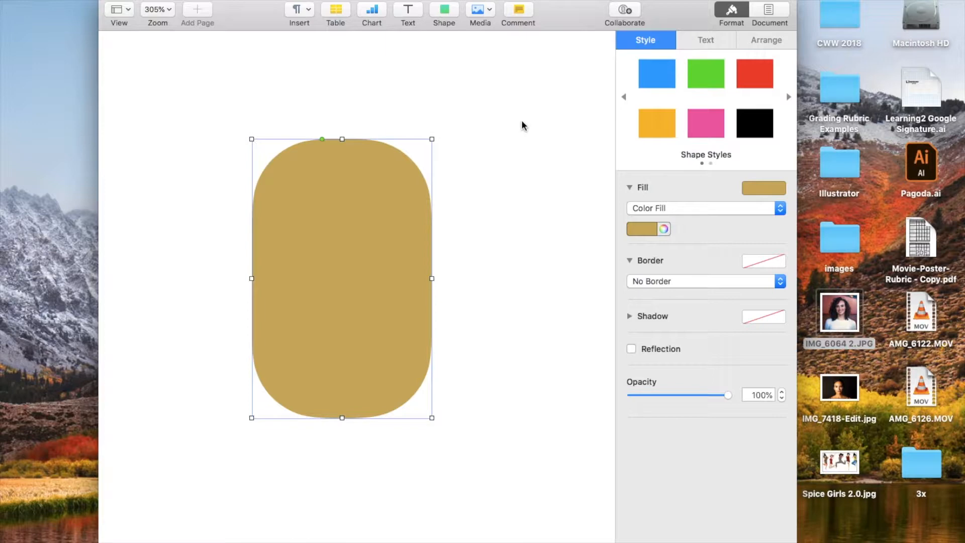
click(478, 103)
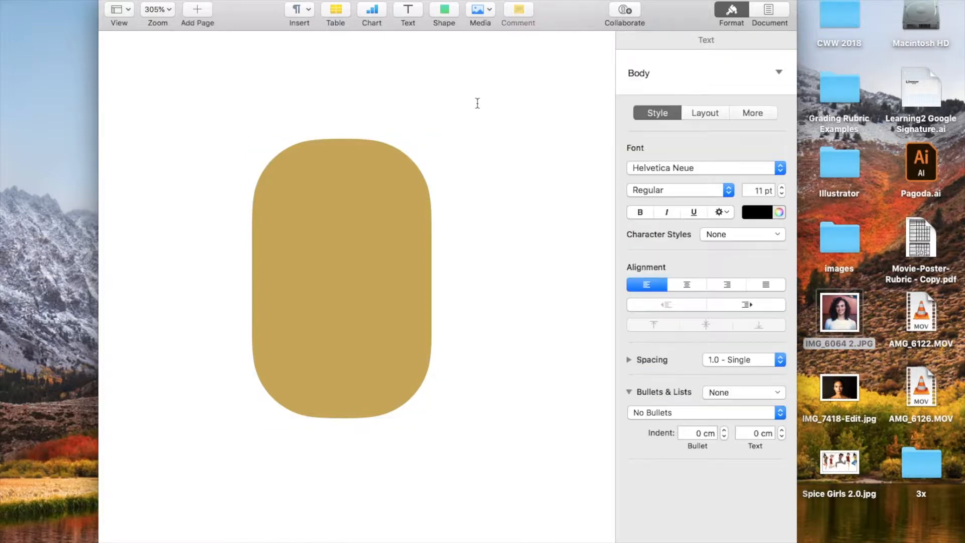
click(450, 18)
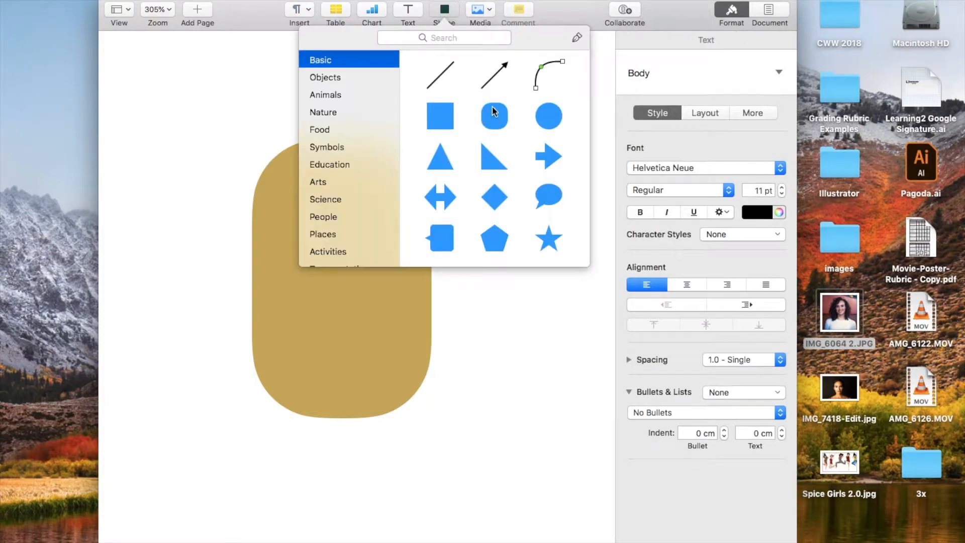
click(544, 117)
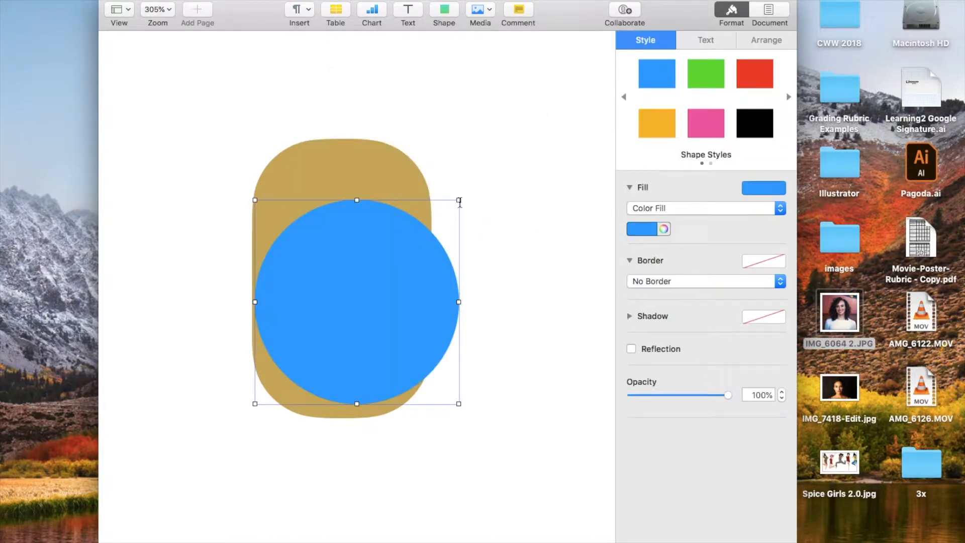
drag(459, 200, 313, 343)
drag(280, 386, 325, 152)
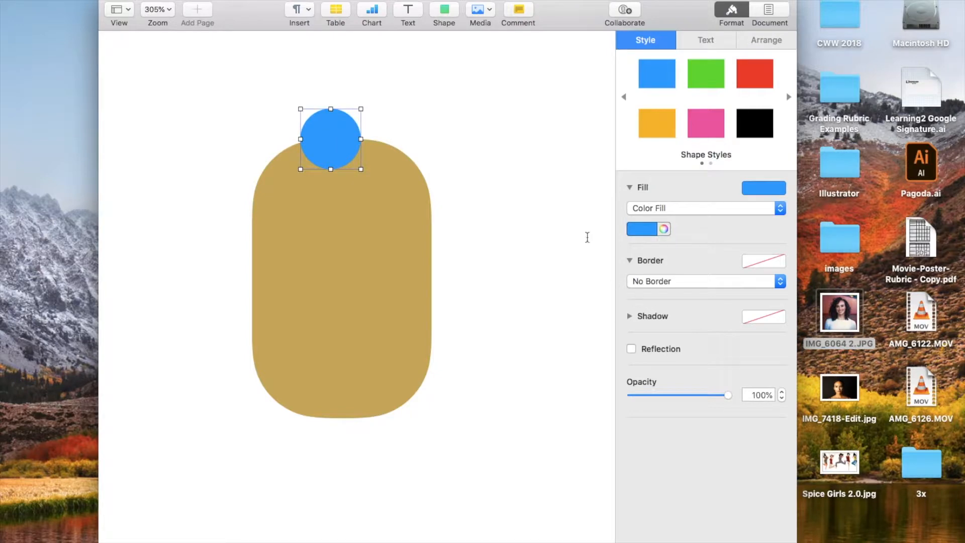
- Fill the circle with Apple's Brown and darken it on the color wheel to a near-black brown
click(663, 229)
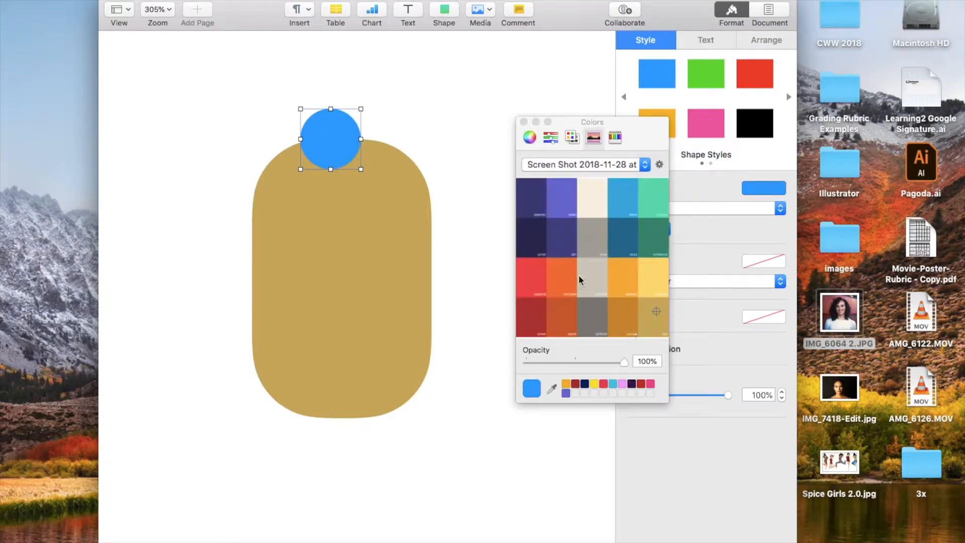
click(605, 165)
click(606, 166)
click(548, 138)
click(569, 143)
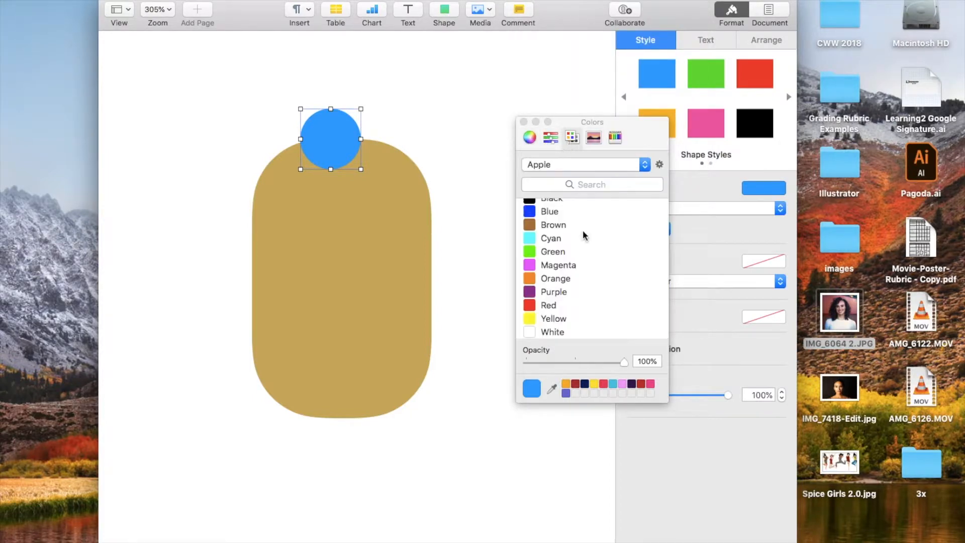
click(568, 227)
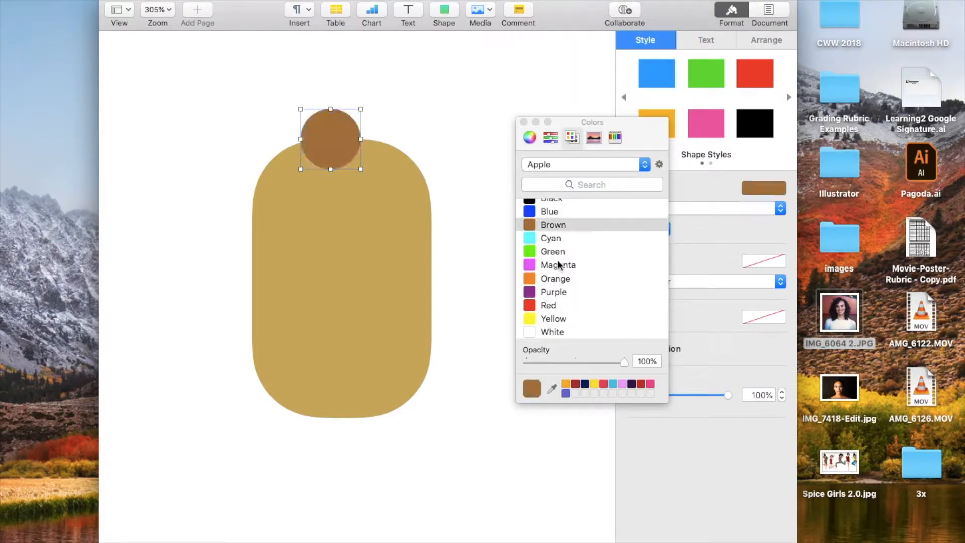
click(529, 137)
drag(569, 330, 638, 351)
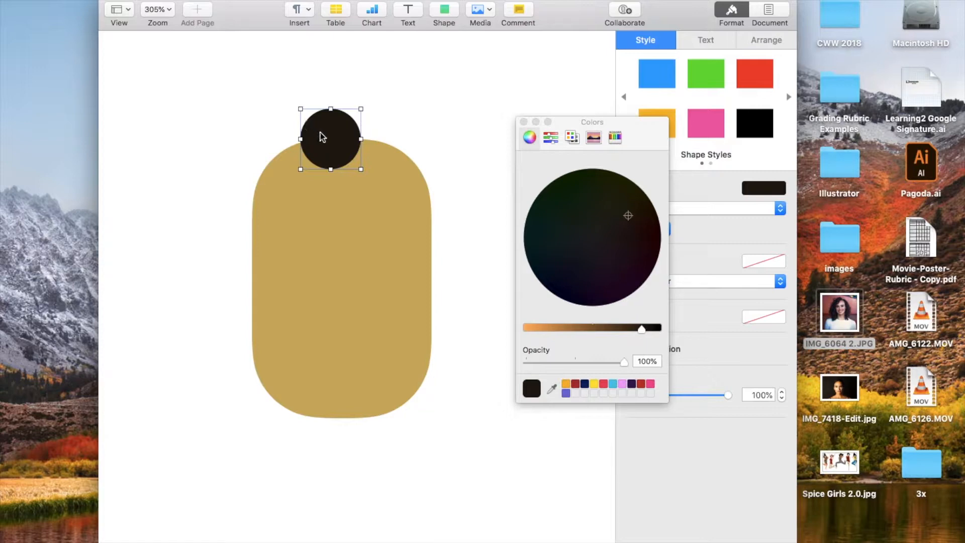
- Enlarge the dark circle and arrange duplicates of it in varied sizes as curls across the top of the face
drag(300, 169, 275, 196)
click(523, 121)
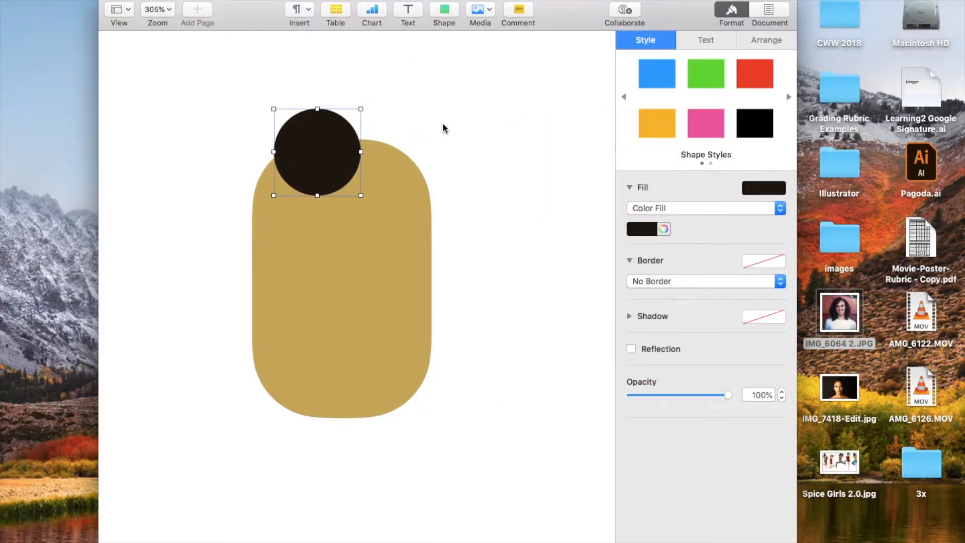
key(super+d)
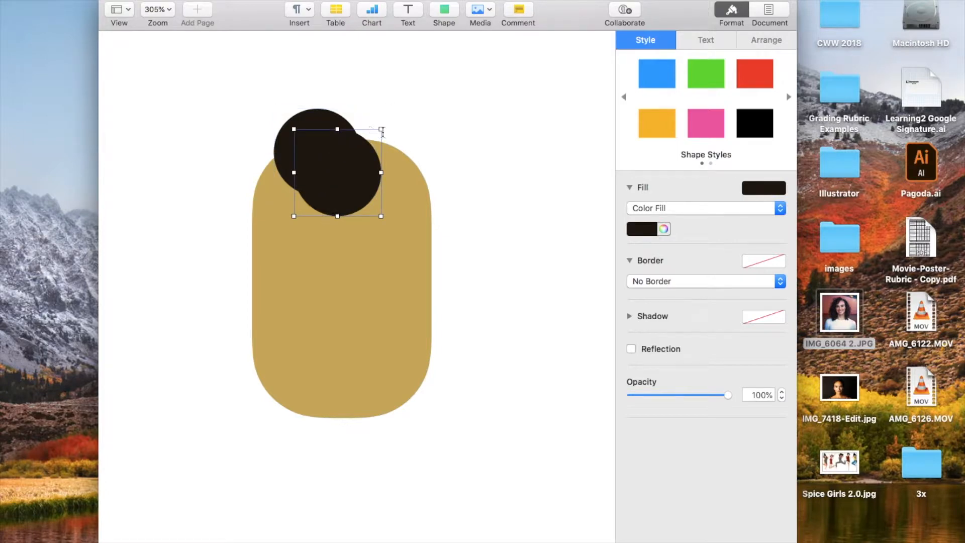
drag(383, 128, 378, 176)
drag(312, 153, 307, 148)
key(super+d)
drag(397, 195, 273, 196)
drag(296, 230, 381, 145)
drag(426, 116, 416, 126)
drag(390, 204, 476, 207)
- Add more duplicated curls around both upper sides of the head and adjust their sizes and positions
key(super+d)
drag(450, 243, 448, 184)
click(276, 196)
key(super+d)
drag(278, 204, 246, 166)
key(super+d)
scroll(480, 131, left, 5)
click(481, 131)
scroll(456, 200, right, 2)
click(457, 200)
mouse_move(437, 175)
mouse_down()
mouse_move(454, 174)
mouse_move(443, 174)
mouse_up()
drag(384, 192, 384, 202)
- Duplicate the curls beside the face and place copies along its opposite side
click(326, 272)
key(super+d)
key(super+d)
drag(353, 308, 335, 219)
shift+click(327, 277)
key(super+d)
drag(308, 276, 526, 277)
key(super+d)
key(super+d)
- Extend the hair down to chin level on both sides of the face with further duplicated curls
drag(556, 302, 513, 395)
key(super+d)
key(super+d)
scroll(318, 390, right, 1)
key(super+d)
drag(555, 372, 295, 409)
key(super+d)
key(super+d)
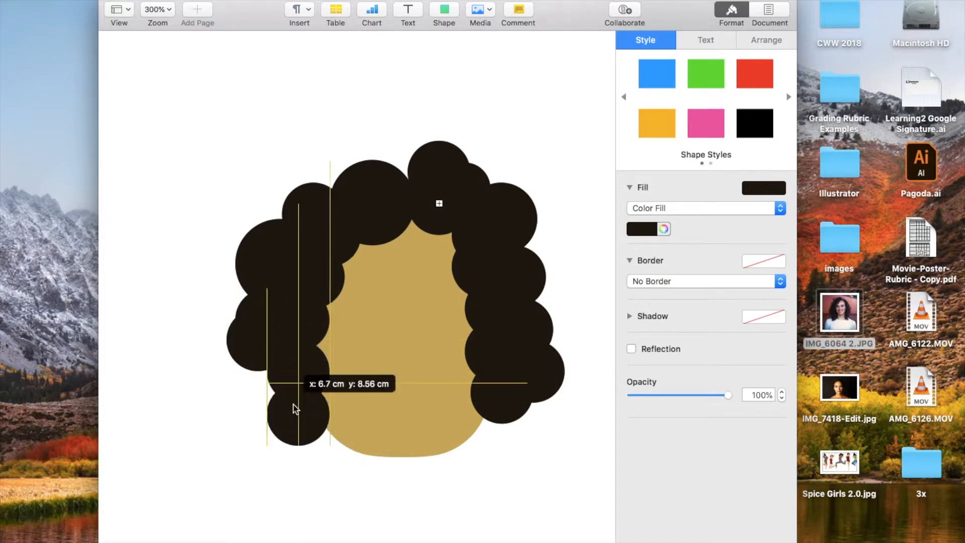
drag(267, 446, 250, 463)
key(super+d)
drag(268, 381, 318, 452)
mouse_move(282, 450)
mouse_down()
mouse_move(556, 398)
mouse_move(543, 446)
mouse_up()
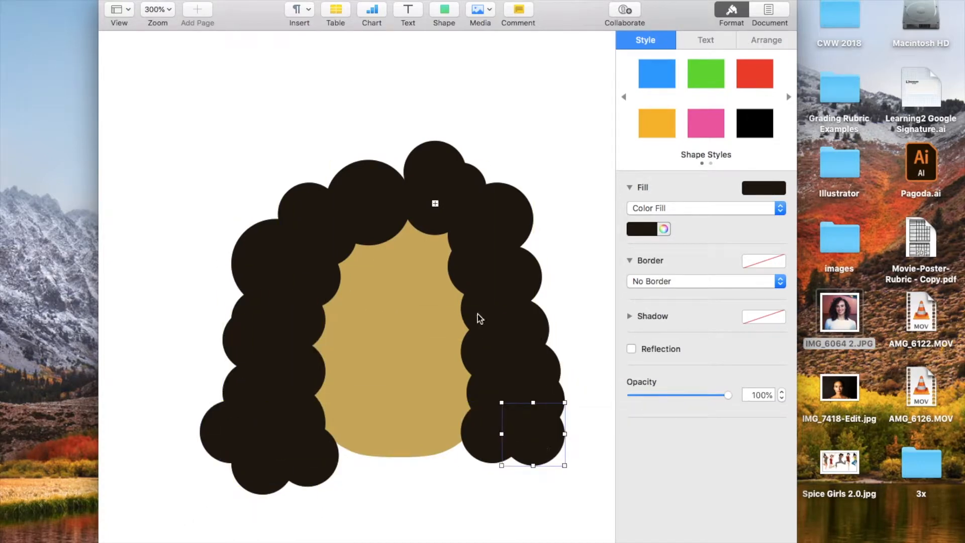
click(583, 343)
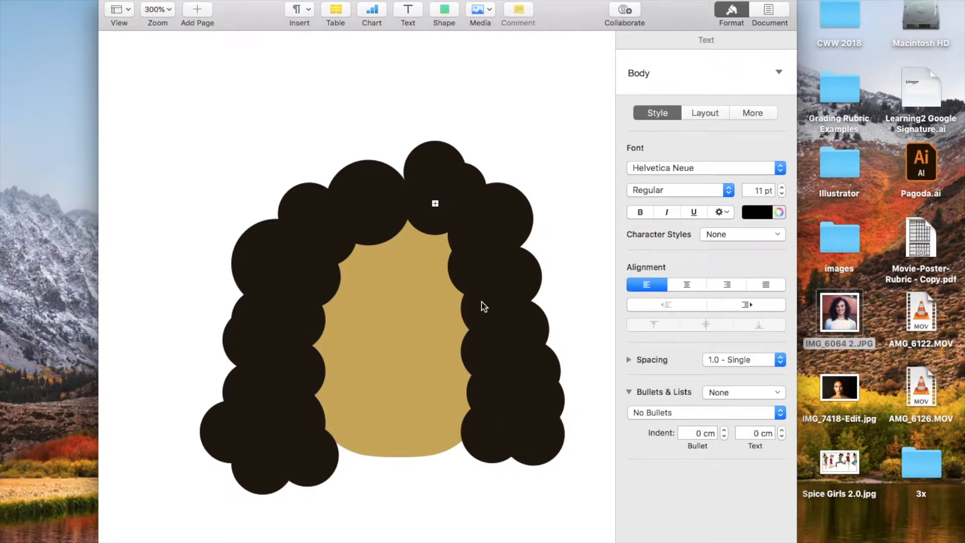
click(501, 287)
click(266, 336)
click(272, 412)
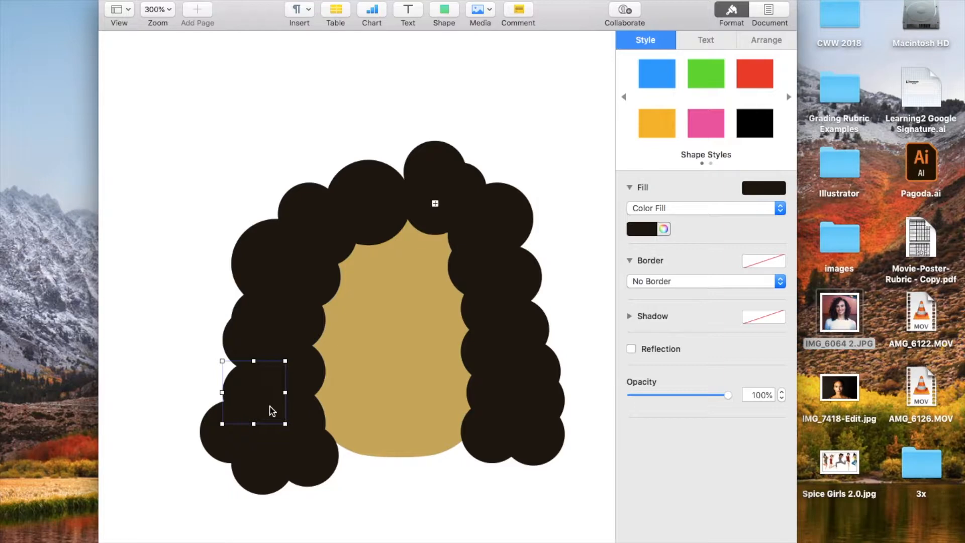
click(424, 320)
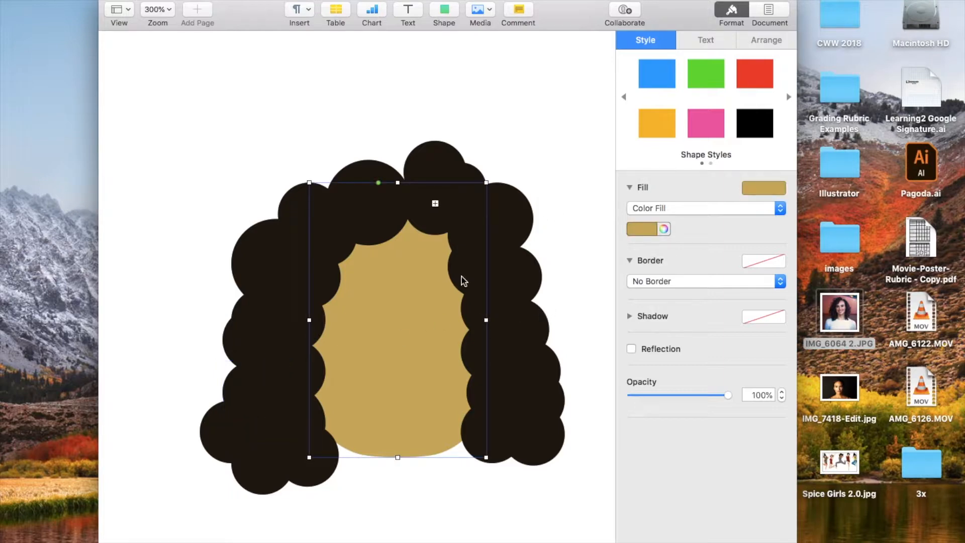
click(525, 303)
- Preview the reference portrait IMG_6064 2.JPG from the desktop to study the hair and ear, and close it
click(831, 320)
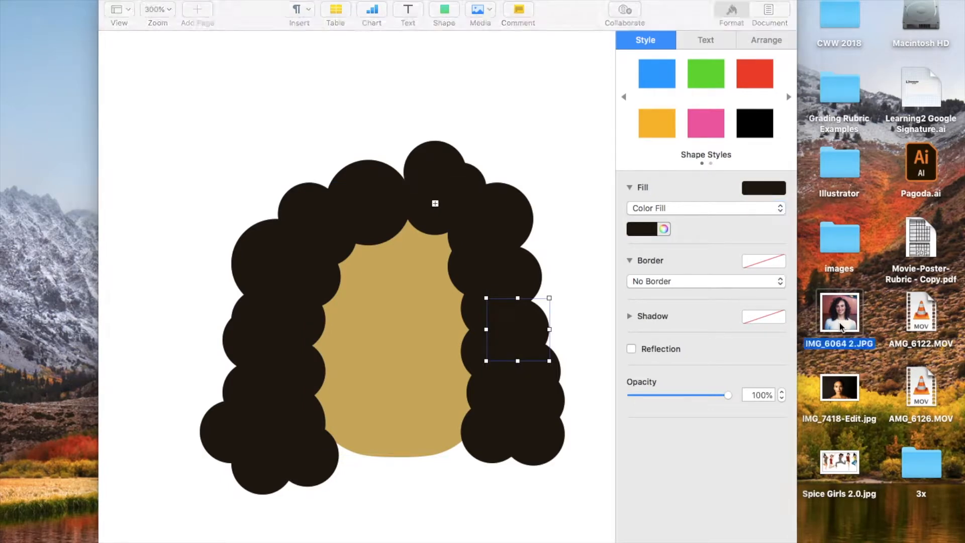
key(space)
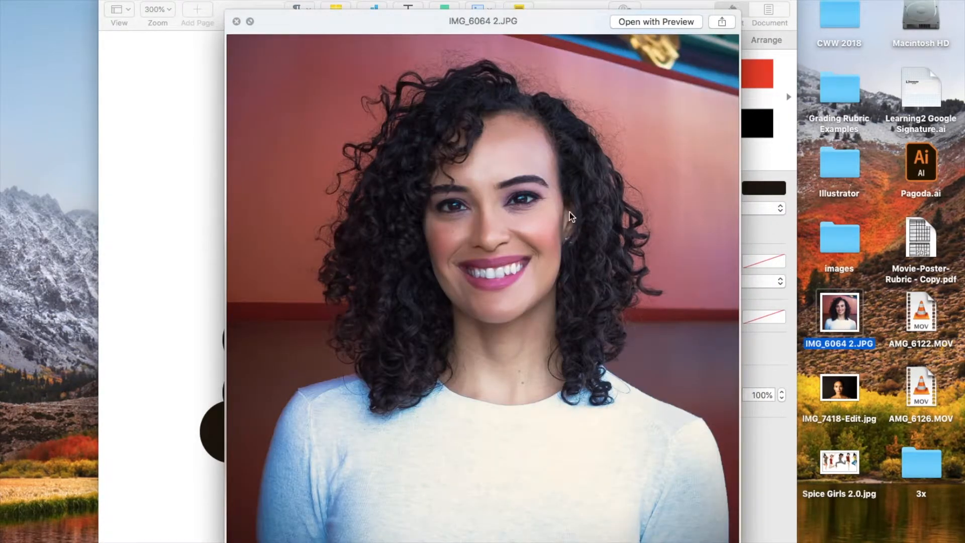
key(space)
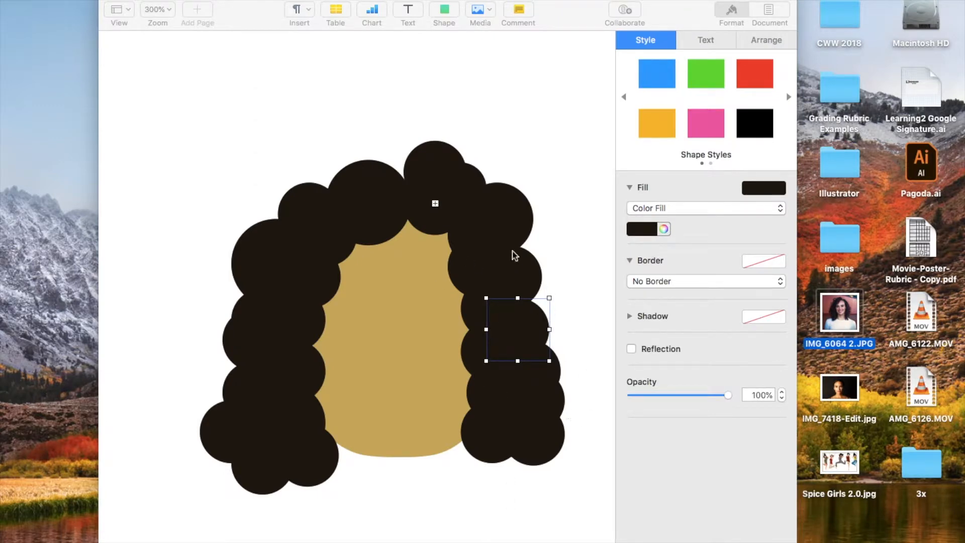
- Select the four middle curls on the right side of the face and send them backward behind the face shape
click(477, 303)
click(476, 312)
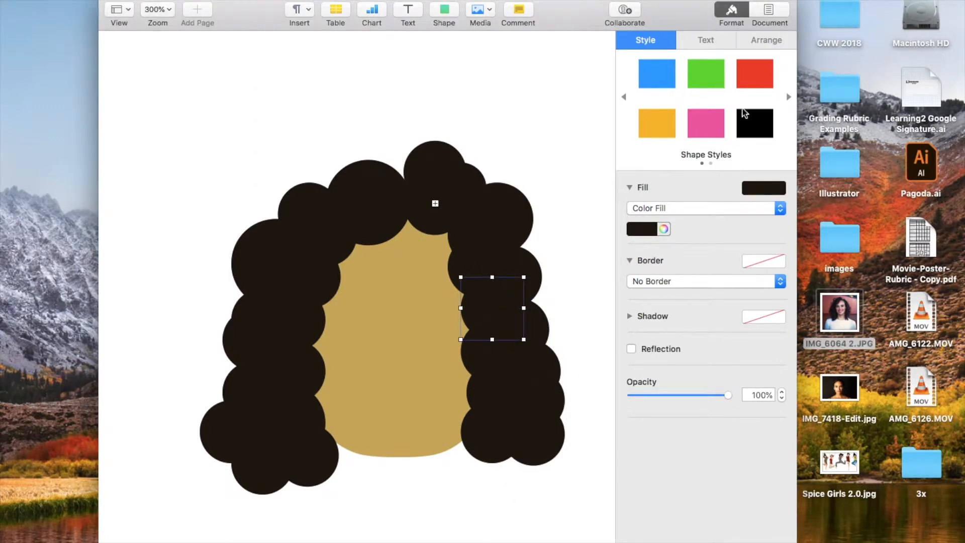
click(772, 35)
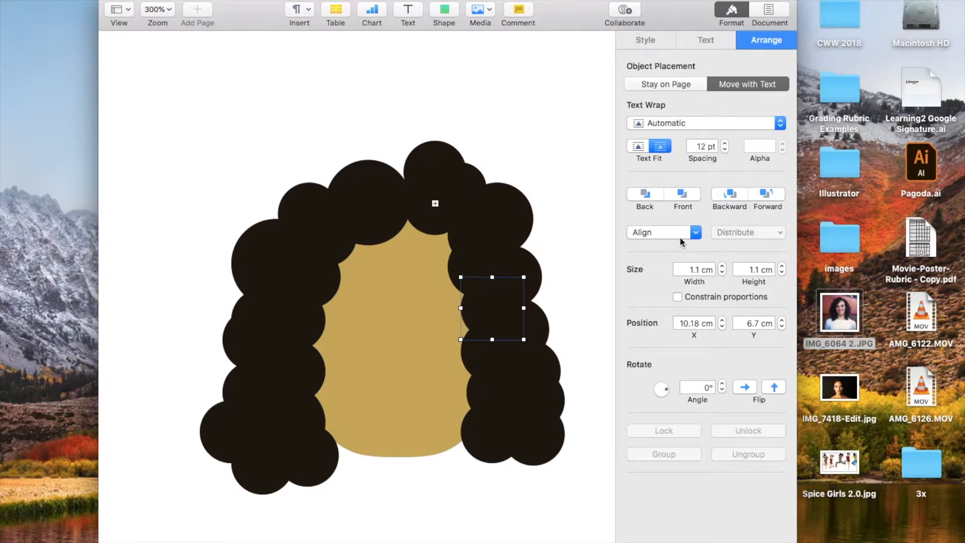
shift+click(525, 276)
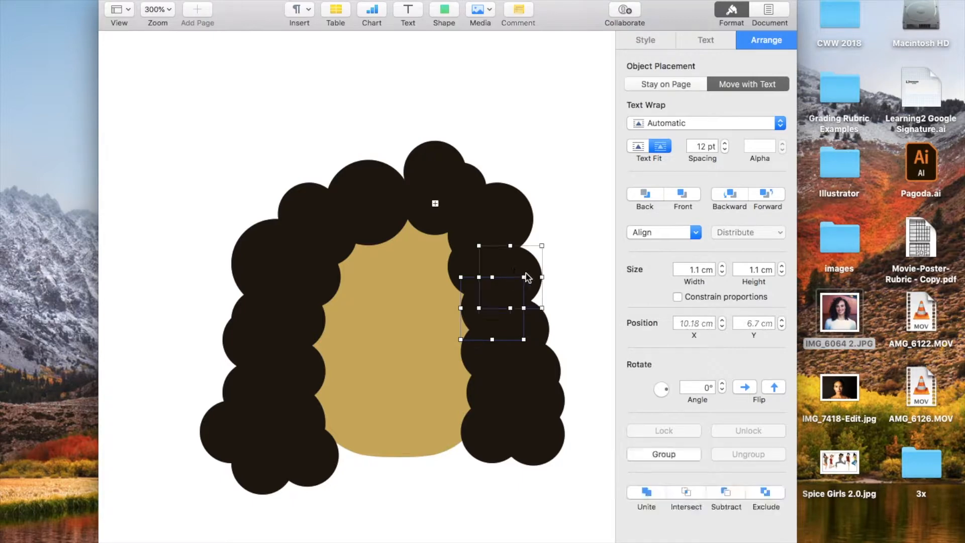
shift+click(542, 327)
shift+click(477, 358)
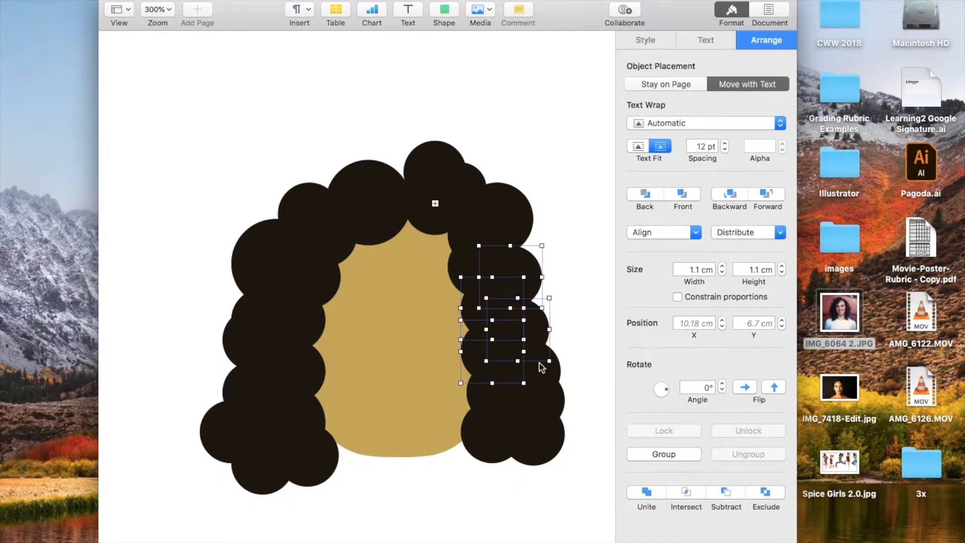
click(726, 197)
click(726, 197)
click(726, 197)
click(726, 196)
click(726, 197)
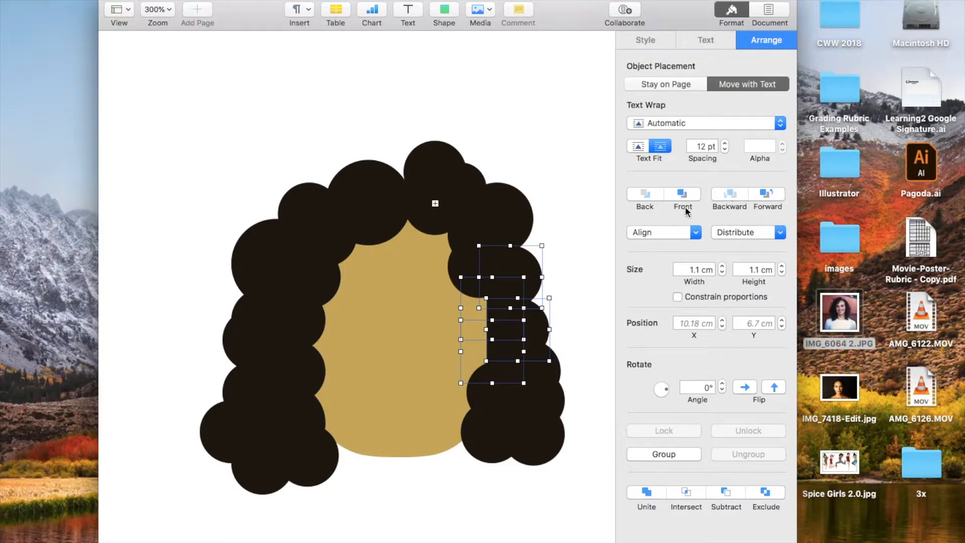
- Send the inner curl just above the ear area on the right side backward behind the face
click(555, 254)
click(464, 291)
click(728, 195)
click(727, 195)
click(727, 195)
click(728, 195)
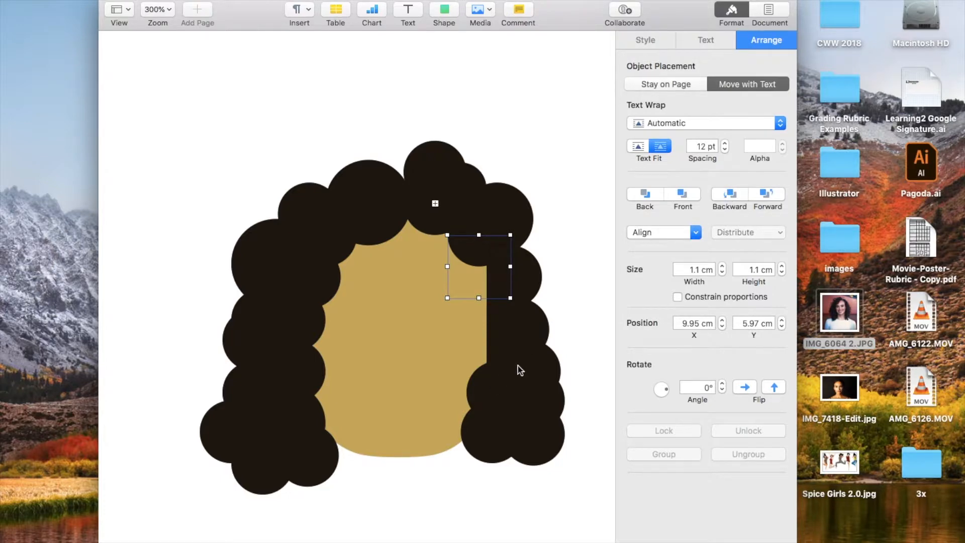
click(481, 326)
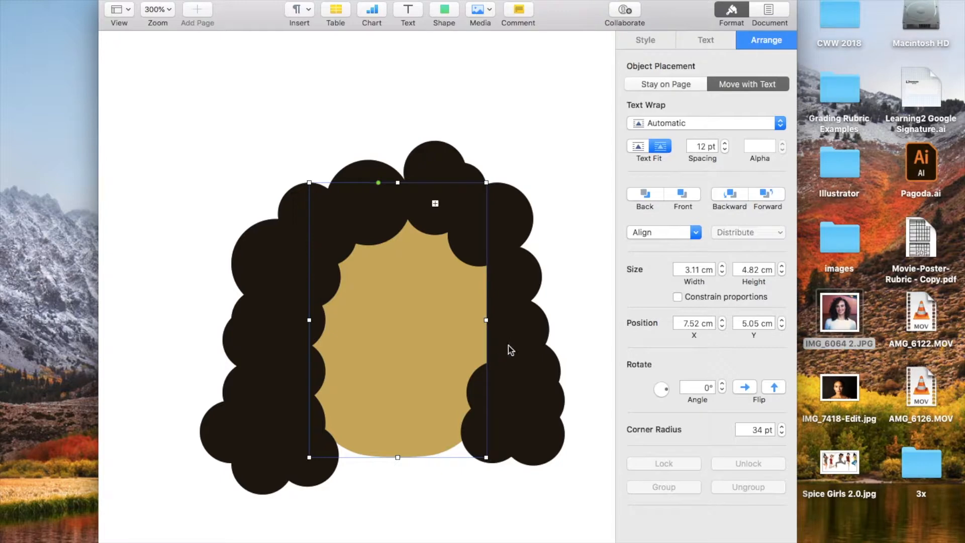
click(482, 378)
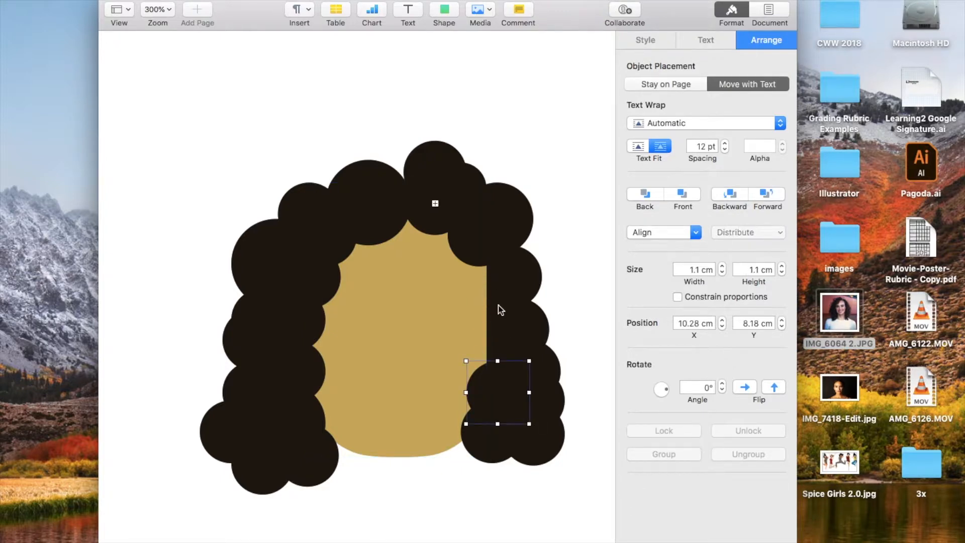
- Insert a rounded rectangle, round its corners further and shrink it to about 0.51 by 0.69 cm as an ear on the face's right edge
click(444, 14)
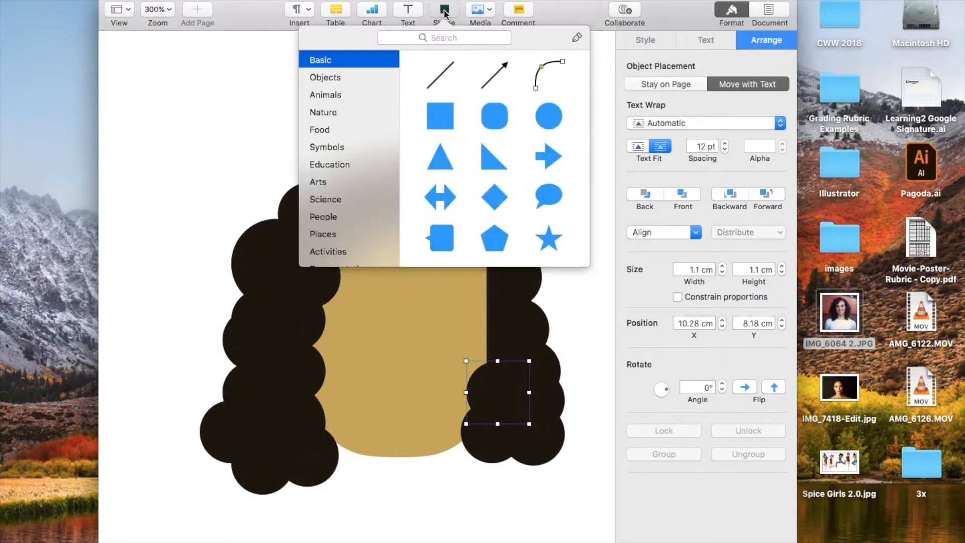
click(487, 117)
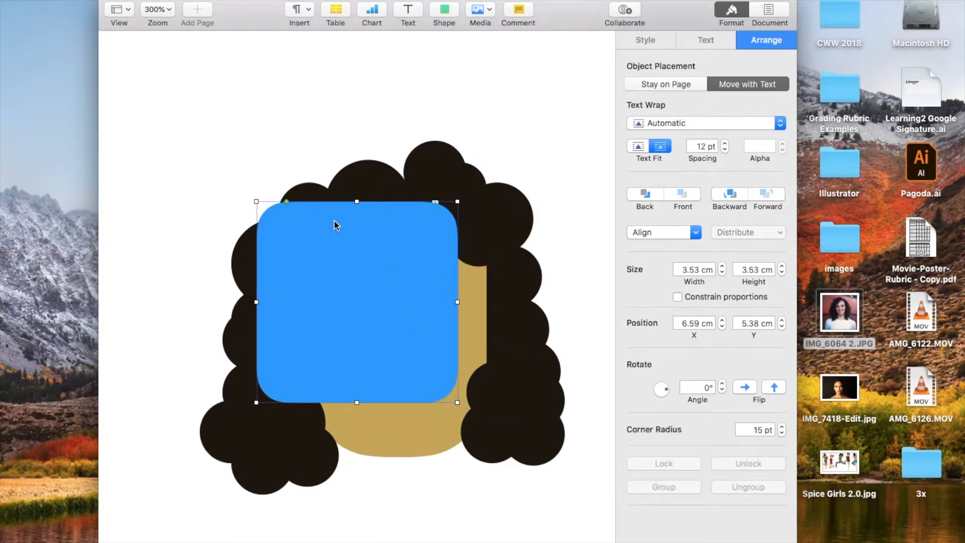
drag(287, 201, 306, 216)
drag(458, 200, 492, 346)
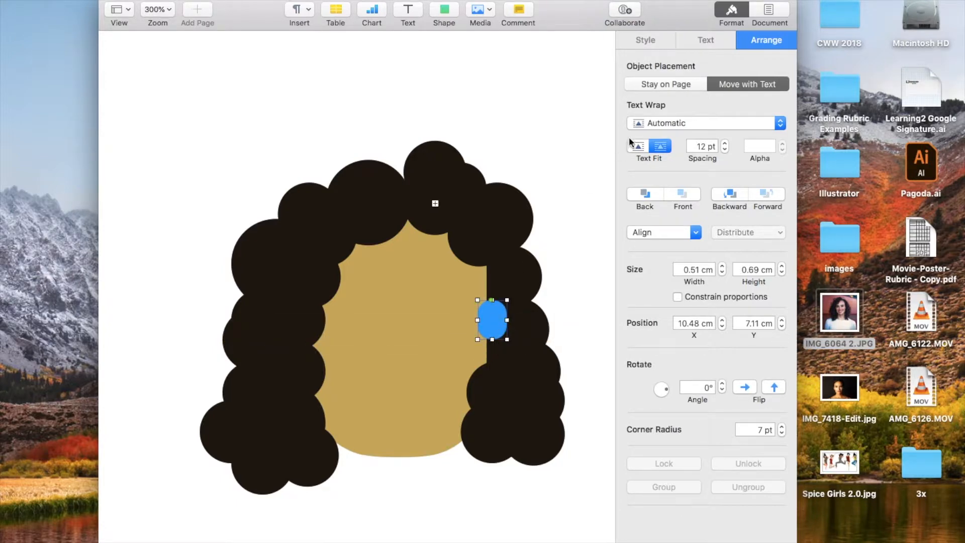
- Fill the ear with the tan skin color sampled from the face shape
click(639, 43)
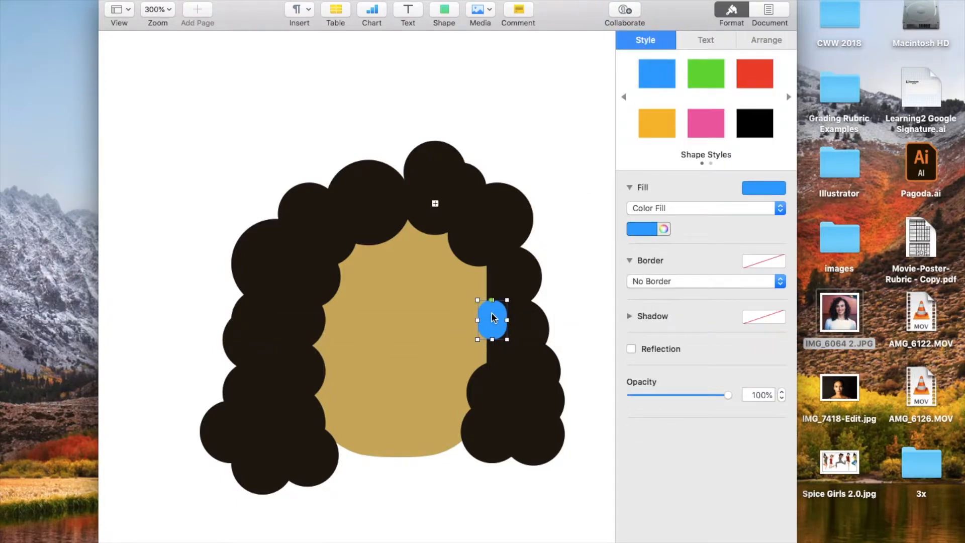
click(663, 230)
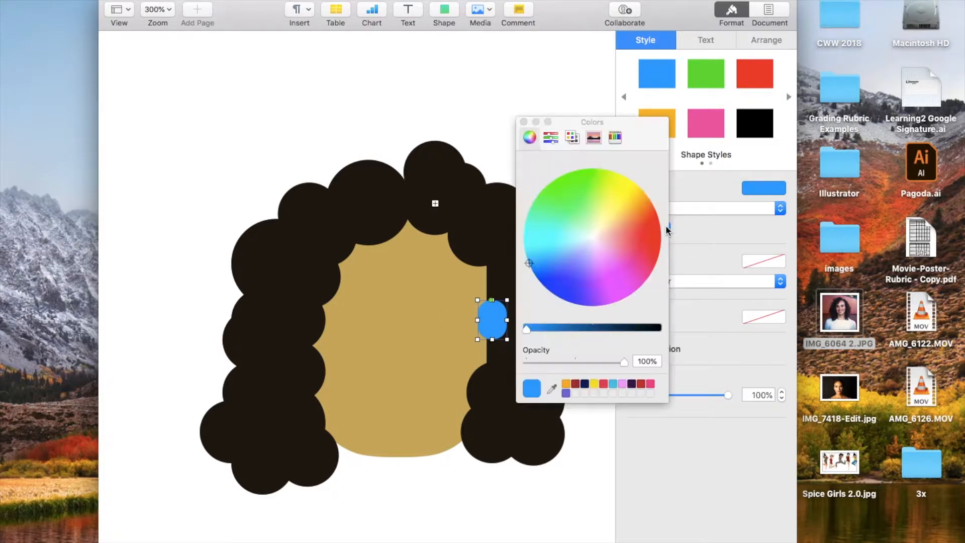
click(593, 137)
click(655, 320)
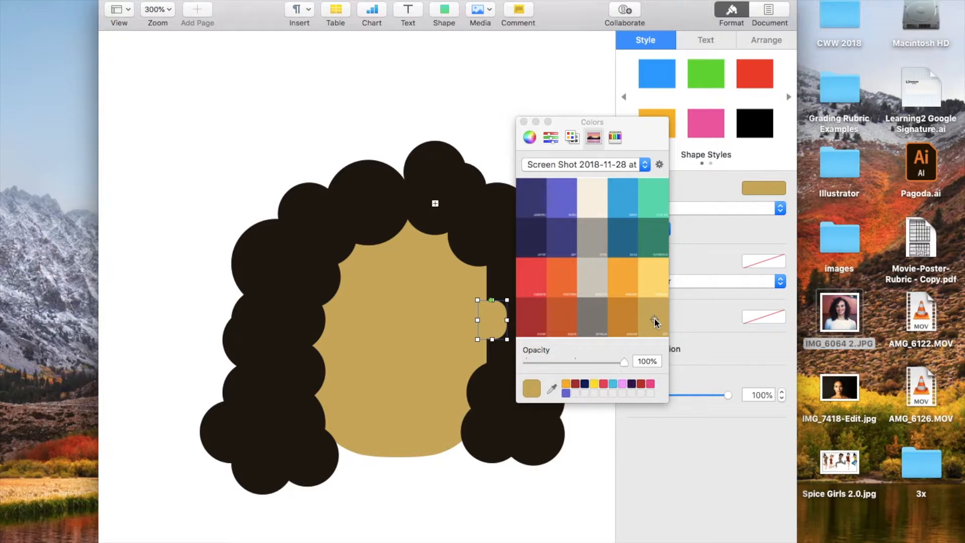
key(super+z)
click(550, 392)
click(430, 335)
click(523, 122)
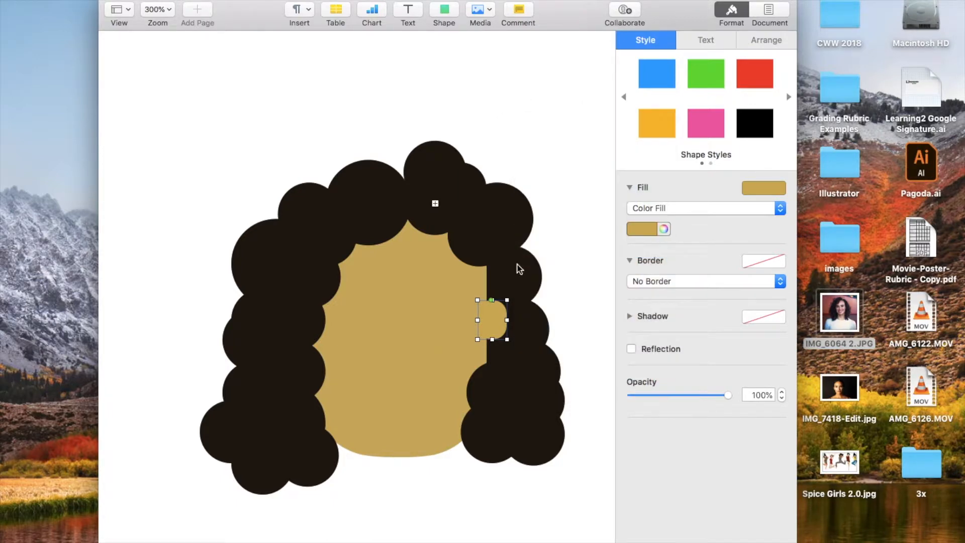
- Duplicate the tan ear and fill the copy with a dusty pink from the color wheel
click(529, 272)
click(494, 330)
key(super+d)
click(664, 229)
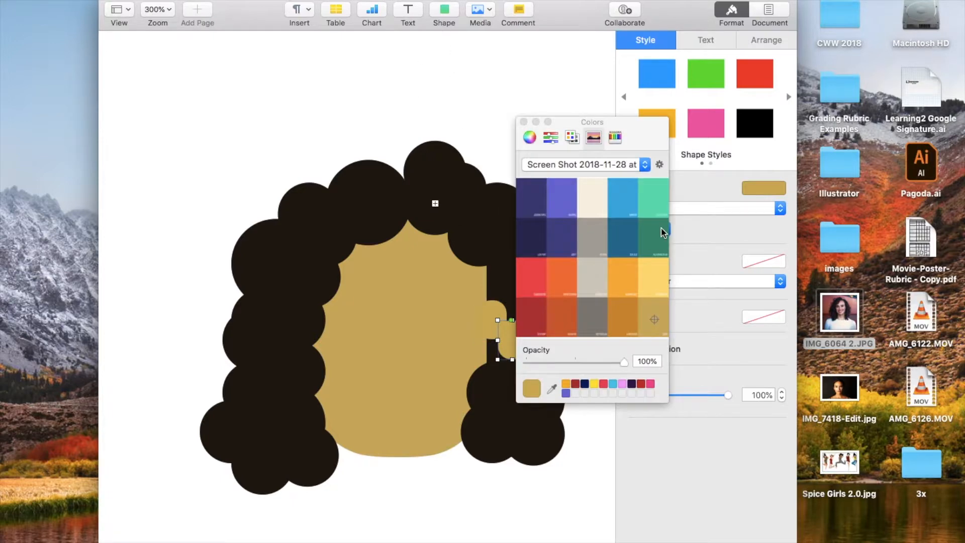
click(571, 136)
click(551, 136)
click(530, 138)
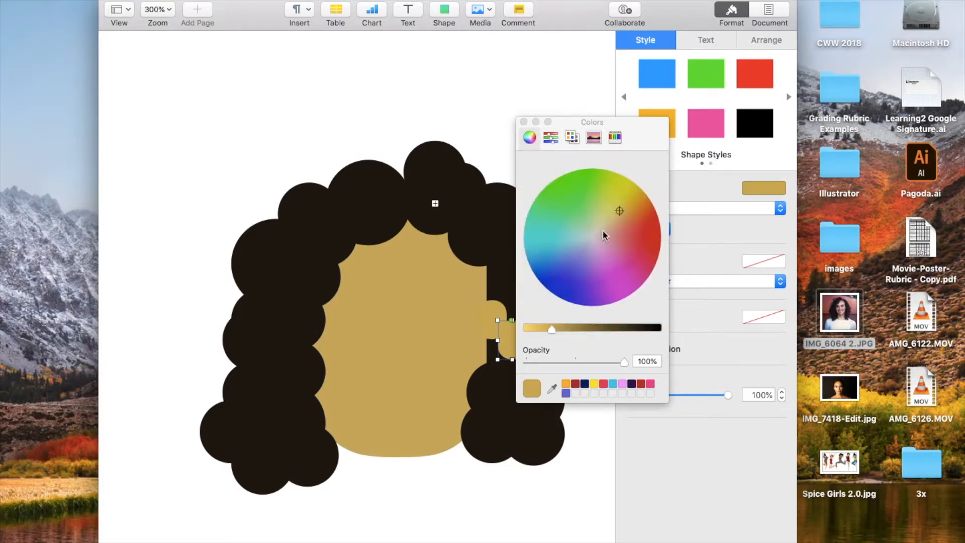
drag(593, 244, 604, 237)
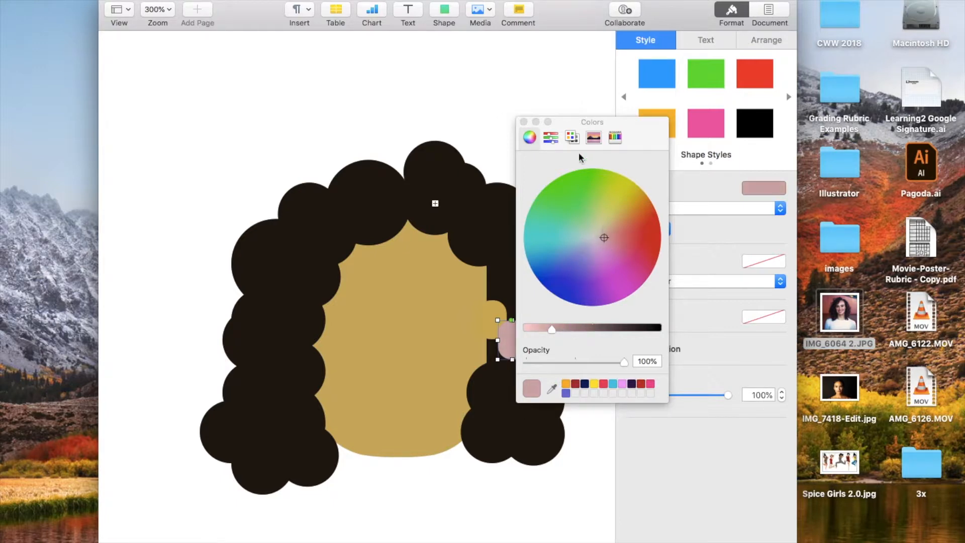
click(523, 122)
- Shrink the pink ear copy and place it in the middle of the tan ear as the inner ear
key(super+shift+period)
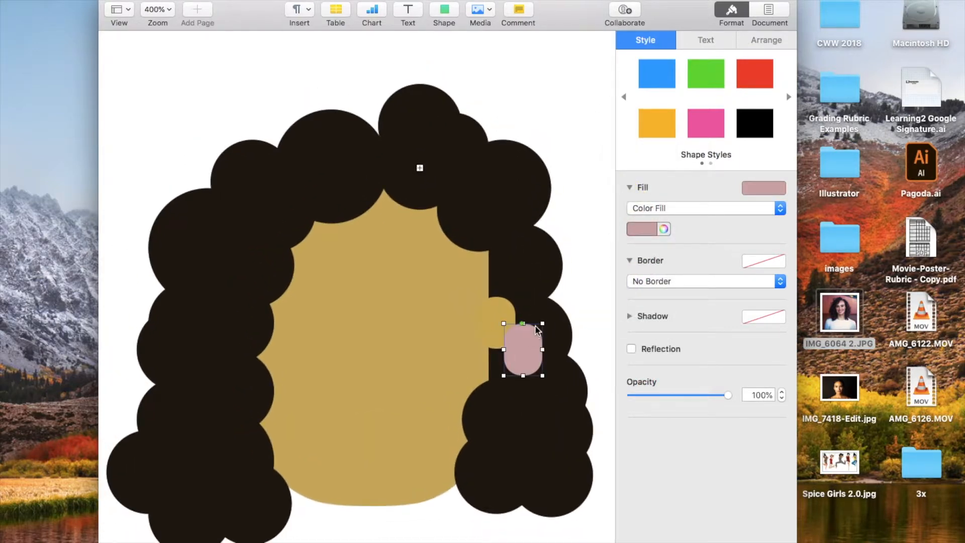
drag(542, 323, 496, 317)
click(571, 280)
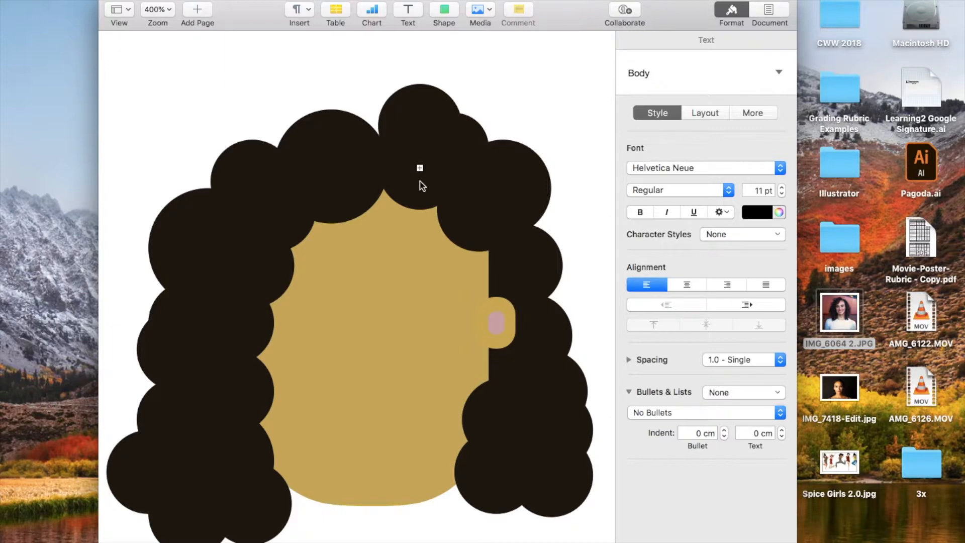
- Insert a circle, shrink it to a tiny oval earring at the ear's lower edge and fill it white
click(446, 10)
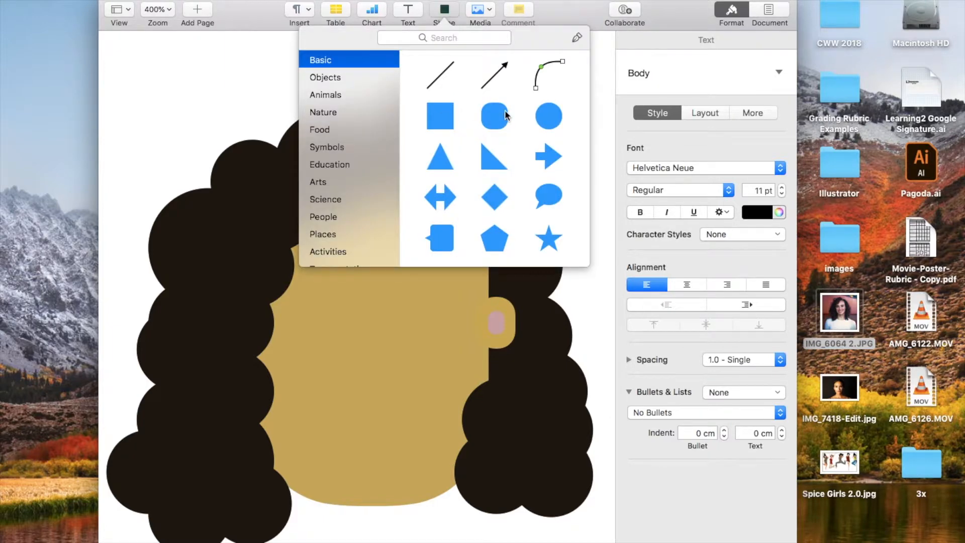
click(548, 116)
drag(488, 167, 496, 349)
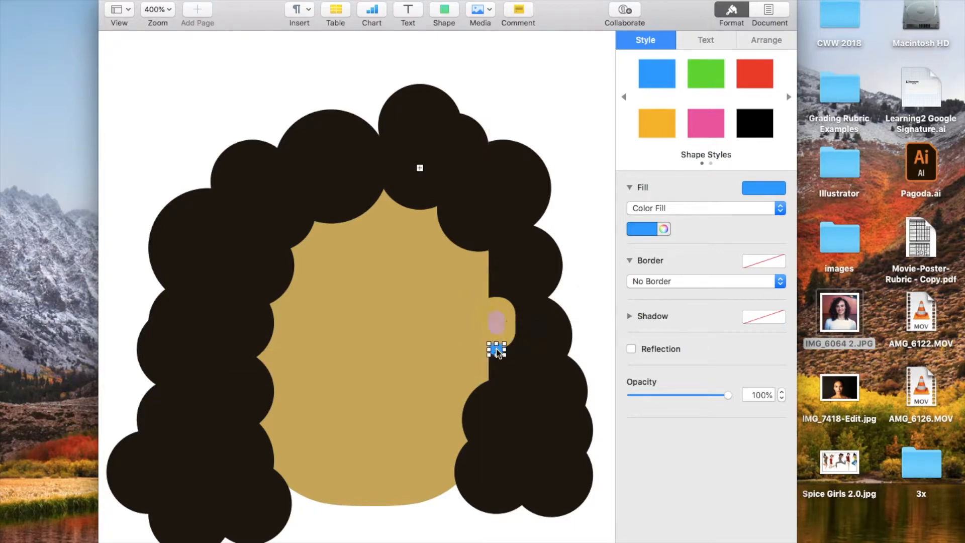
click(649, 228)
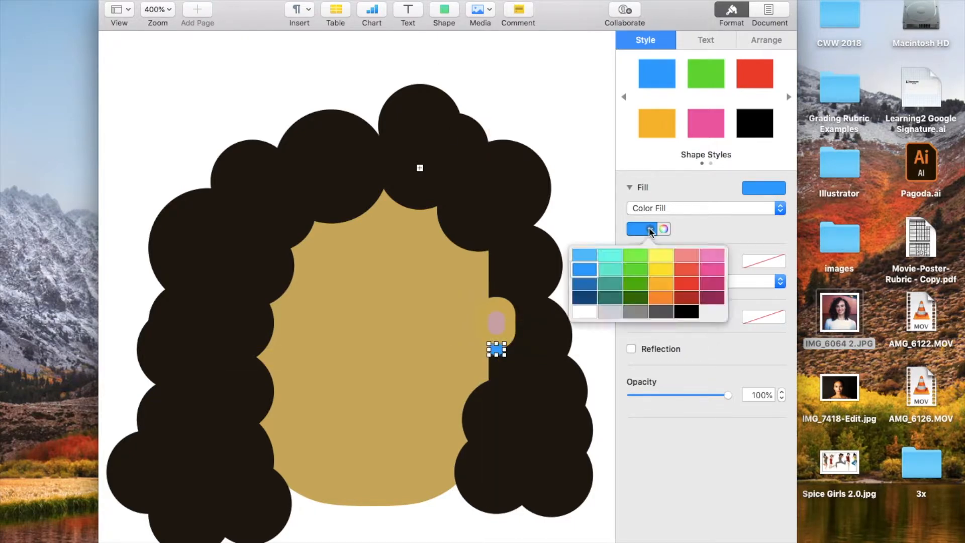
click(583, 307)
click(565, 265)
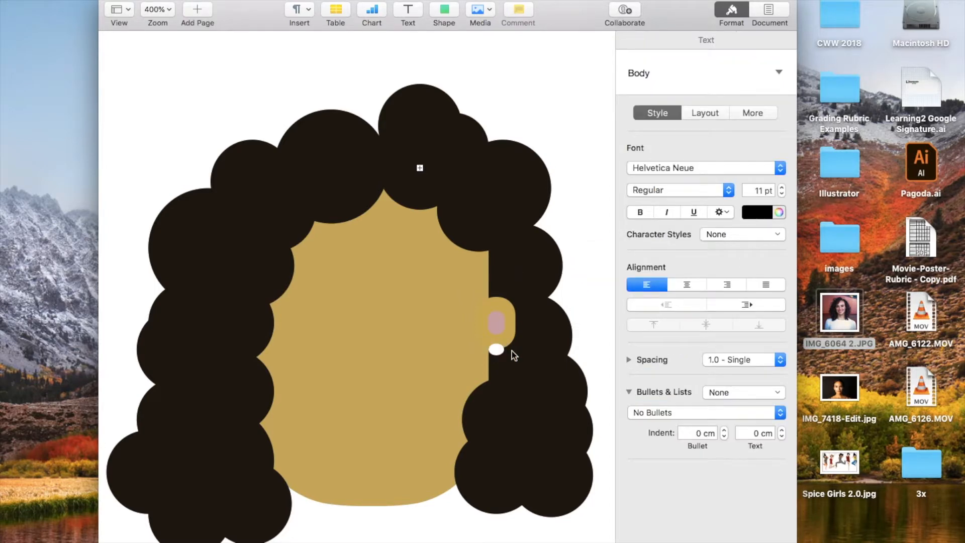
click(497, 351)
mouse_move(496, 355)
mouse_down()
mouse_move(496, 364)
mouse_move(505, 350)
mouse_up()
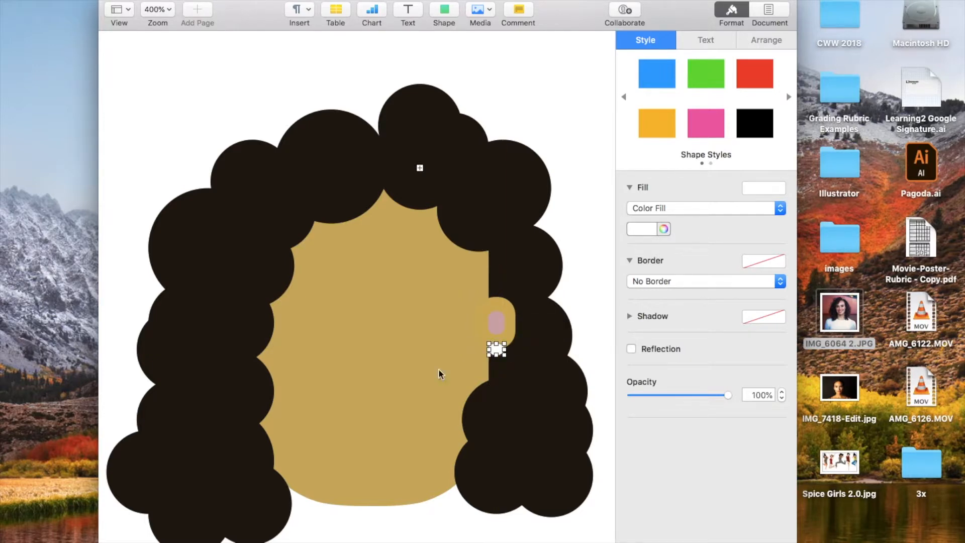
click(406, 353)
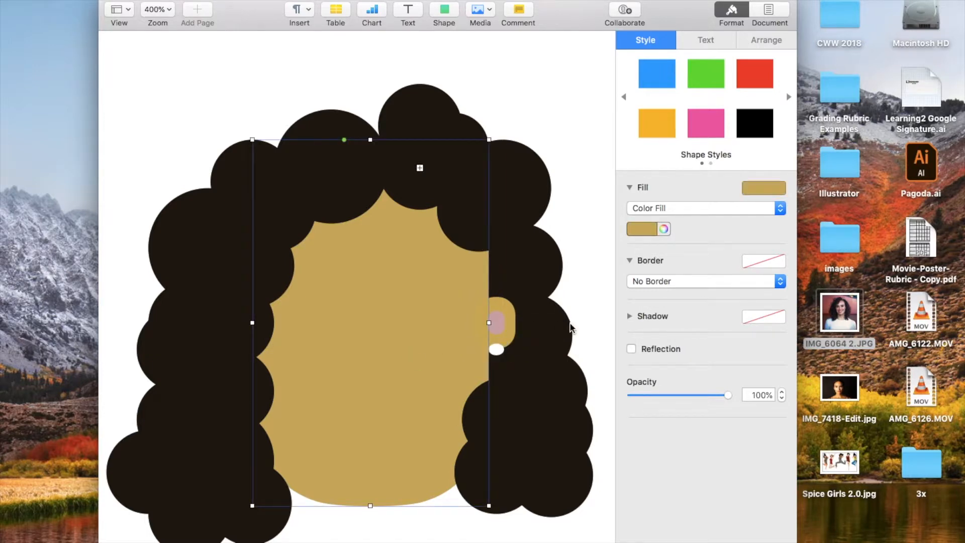
click(527, 79)
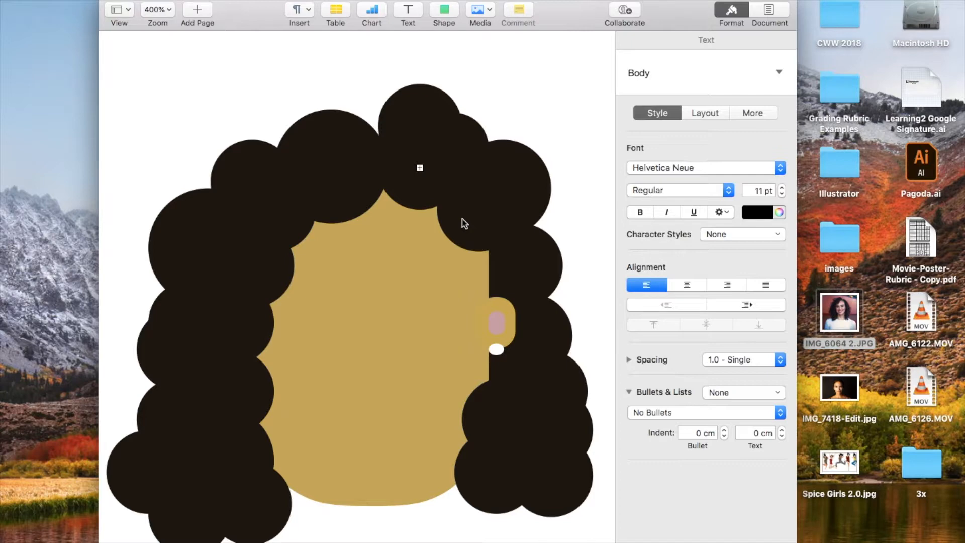
scroll(462, 219, down, 5)
scroll(461, 220, up, 5)
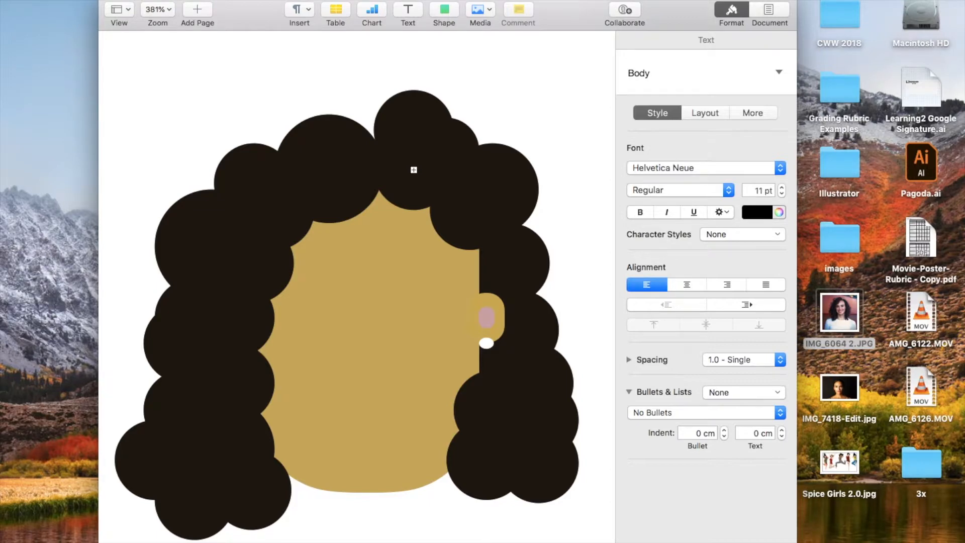
- Insert a circle, style it black, shrink it to an eye on the face and duplicate it level with the first as the other eye
click(443, 20)
click(558, 119)
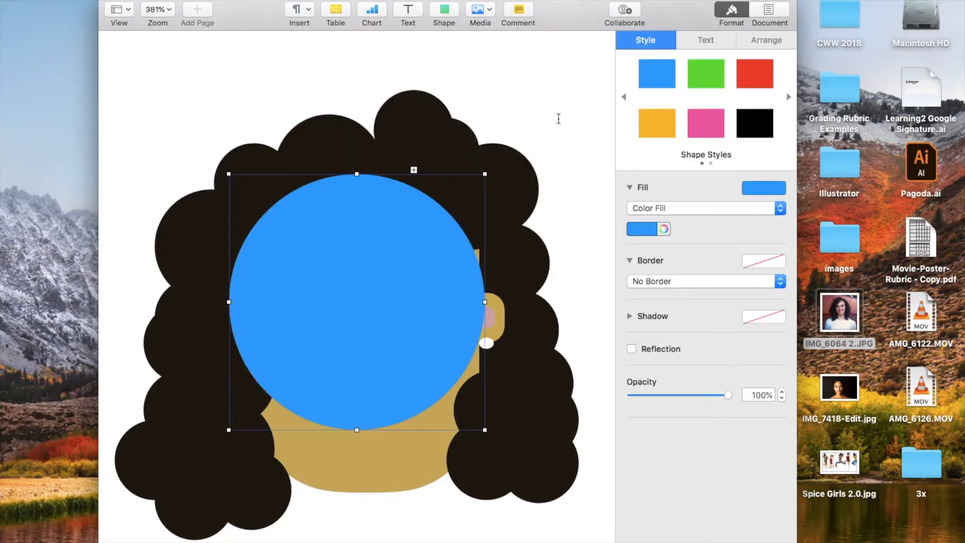
click(753, 132)
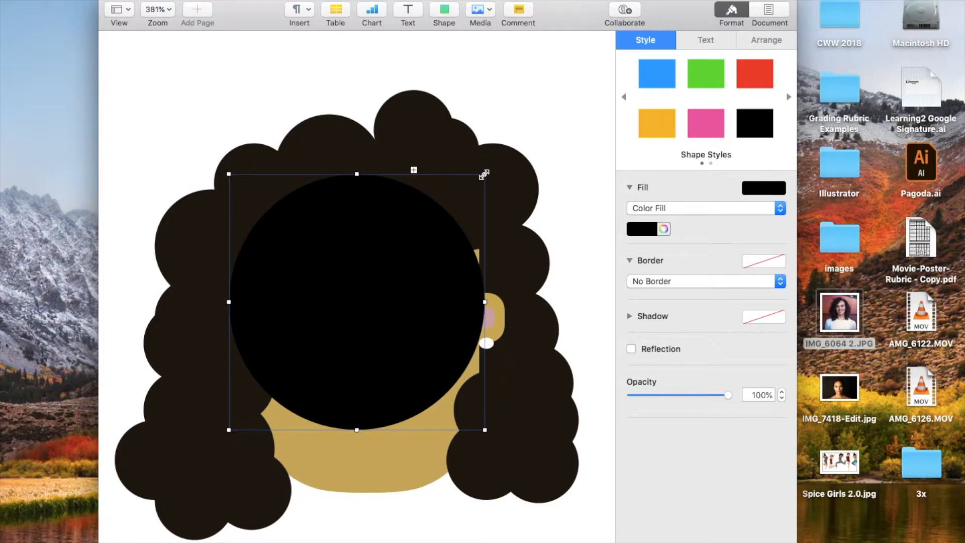
drag(484, 174, 440, 273)
key(super+d)
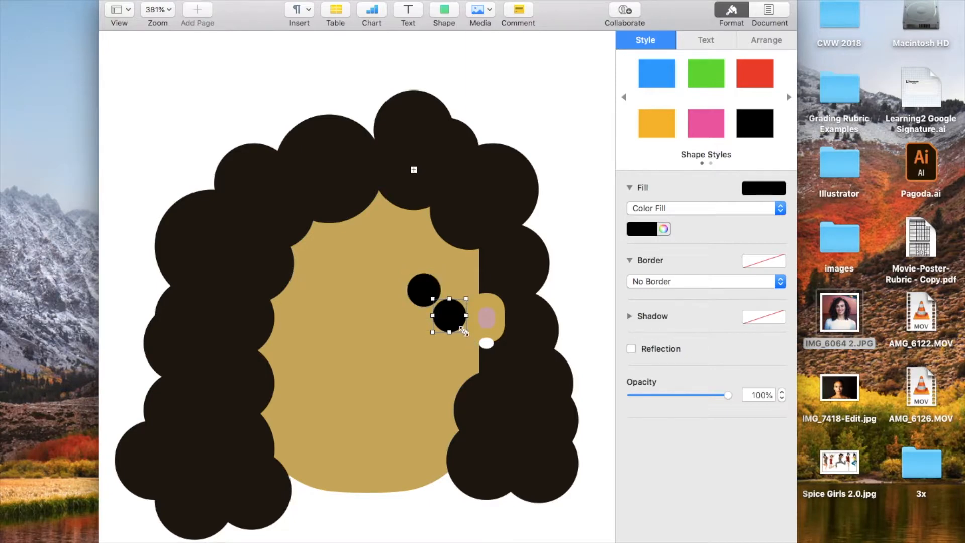
drag(432, 324, 312, 299)
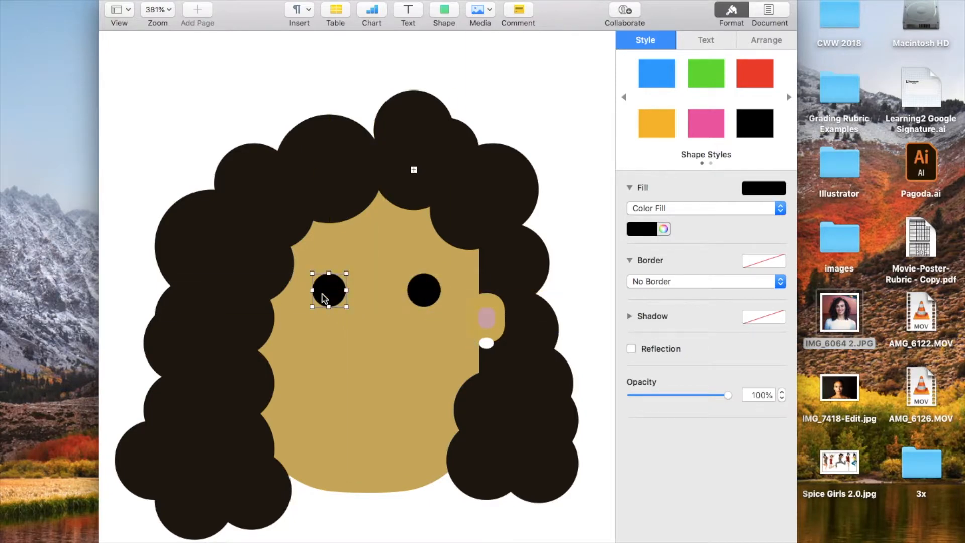
- Shift the two eyes together slightly left by grouping them, and ungroup them once positioned
shift+click(421, 289)
drag(440, 306, 450, 314)
key(super+z)
right_click(415, 292)
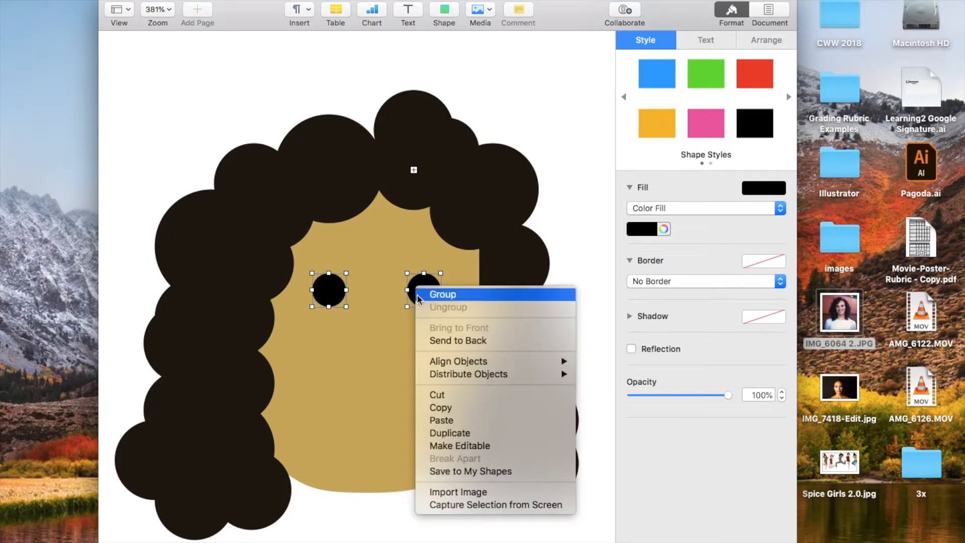
click(425, 295)
mouse_move(440, 307)
mouse_down()
mouse_move(453, 316)
mouse_move(430, 296)
mouse_up()
click(740, 449)
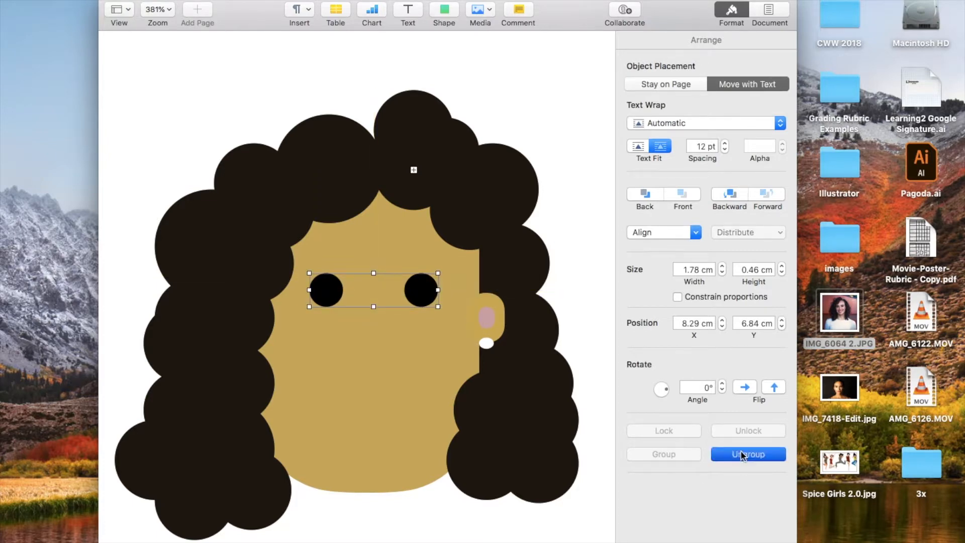
click(422, 324)
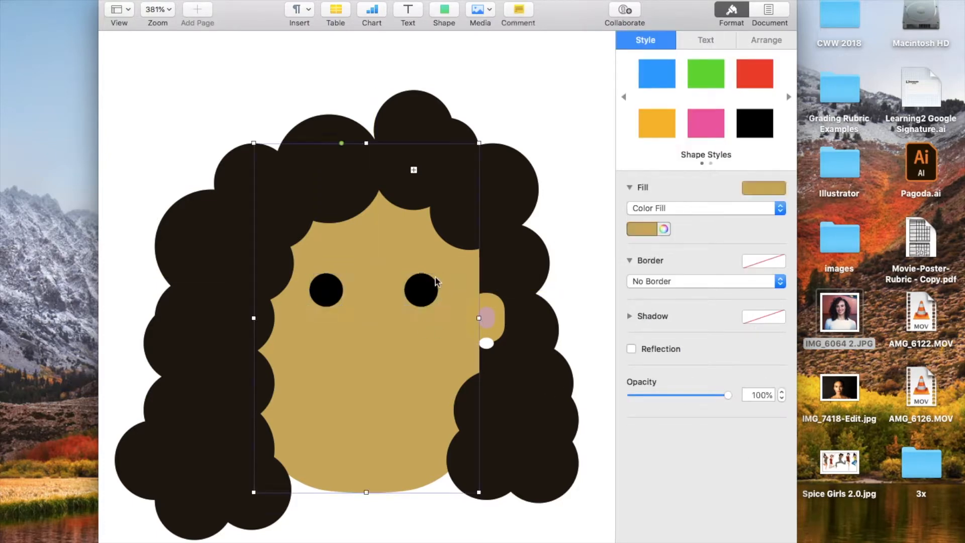
click(435, 285)
click(327, 287)
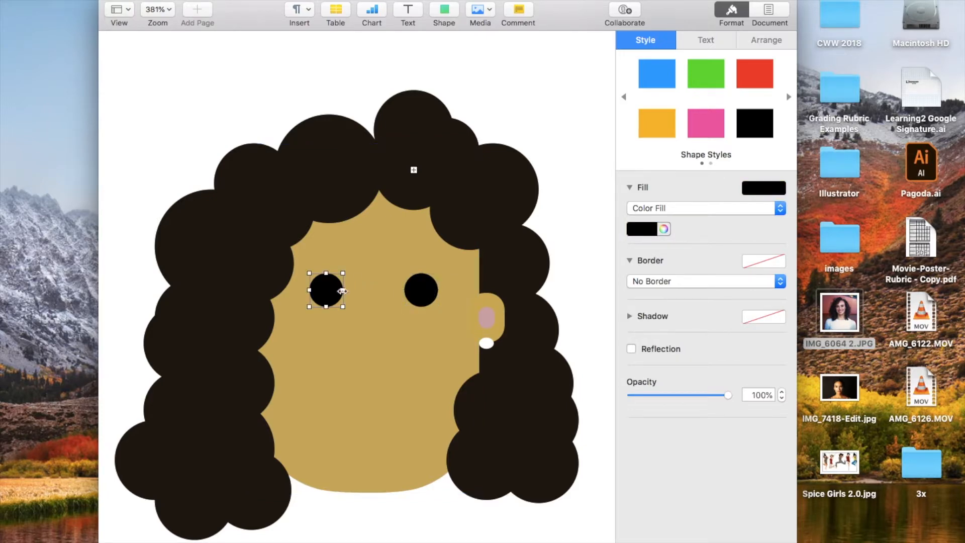
scroll(367, 300, up, 1)
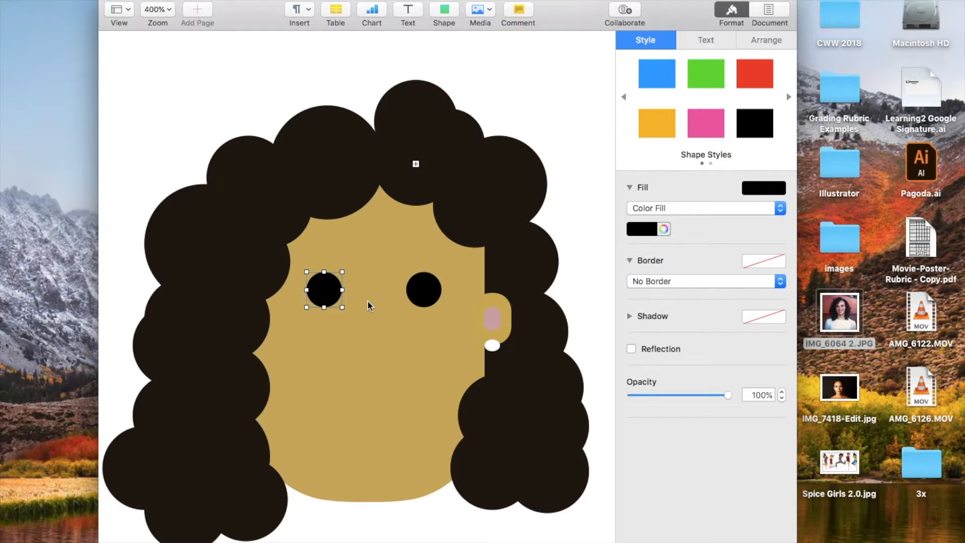
click(357, 357)
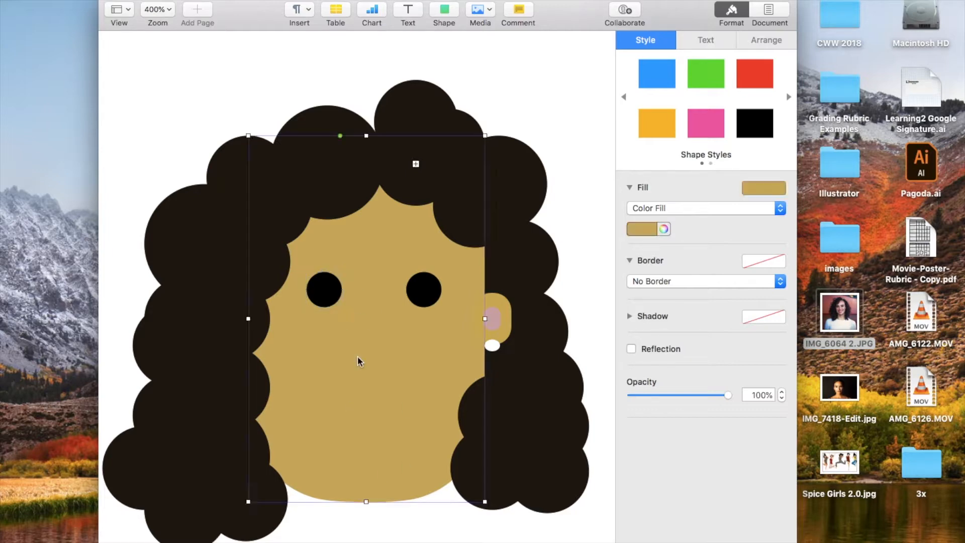
click(555, 262)
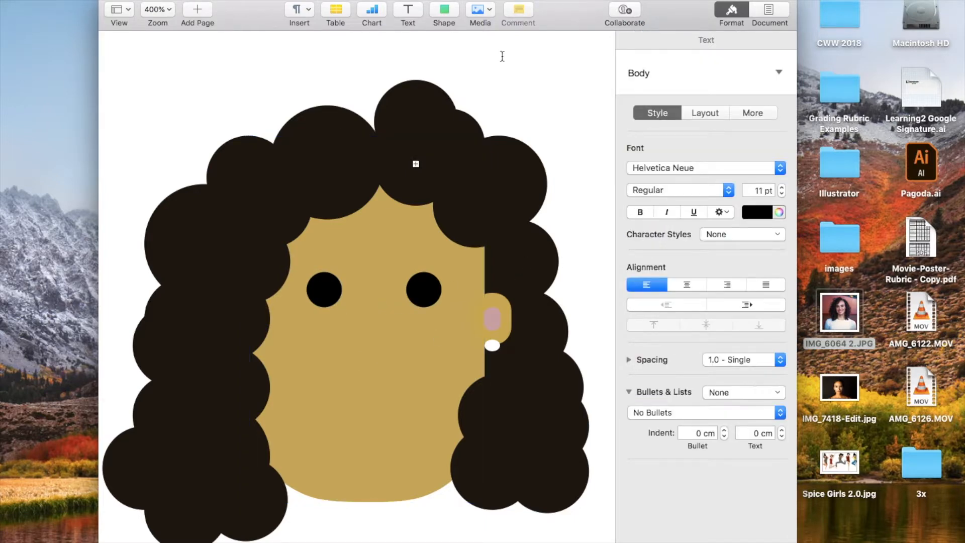
- Insert a circle, narrow it into an upright oval and scale it down
click(445, 14)
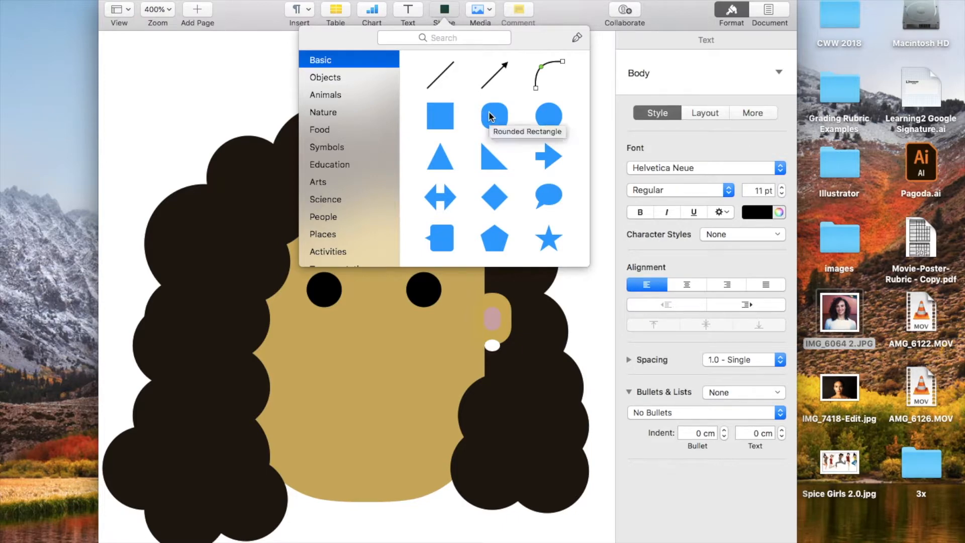
click(543, 118)
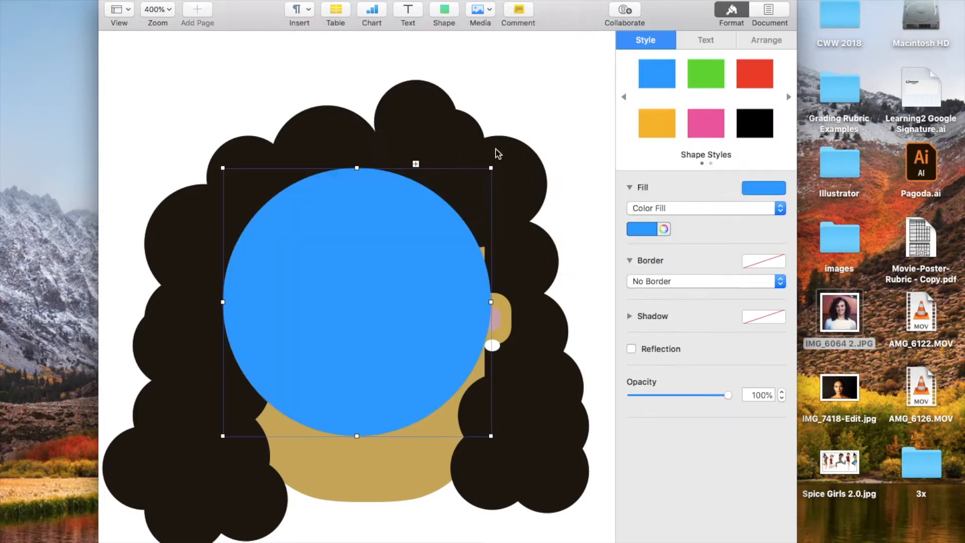
drag(491, 303, 405, 303)
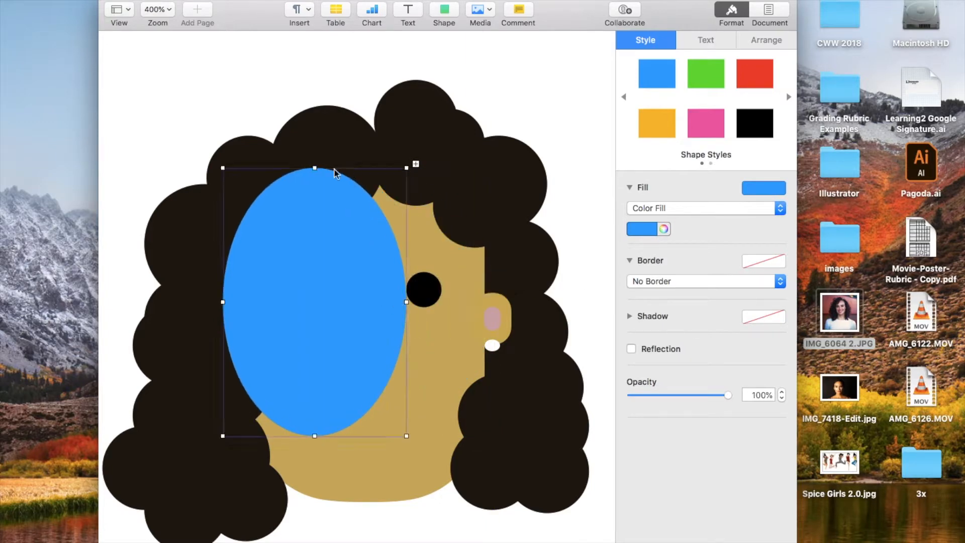
drag(315, 167, 315, 262)
key(super+z)
drag(405, 165, 333, 327)
- Move the blue oval to the empty area below the face and make it slightly wider and taller
scroll(267, 417, down, 9)
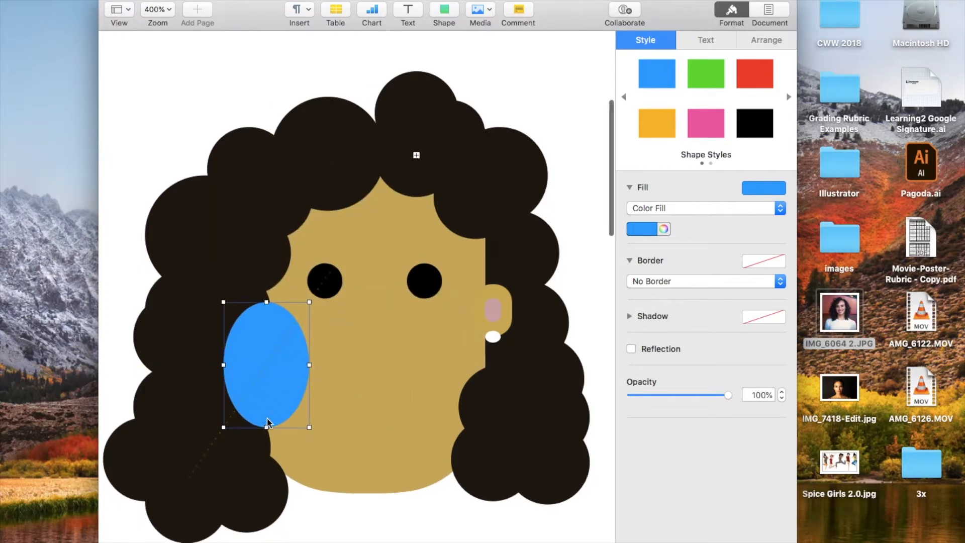
drag(275, 166, 392, 392)
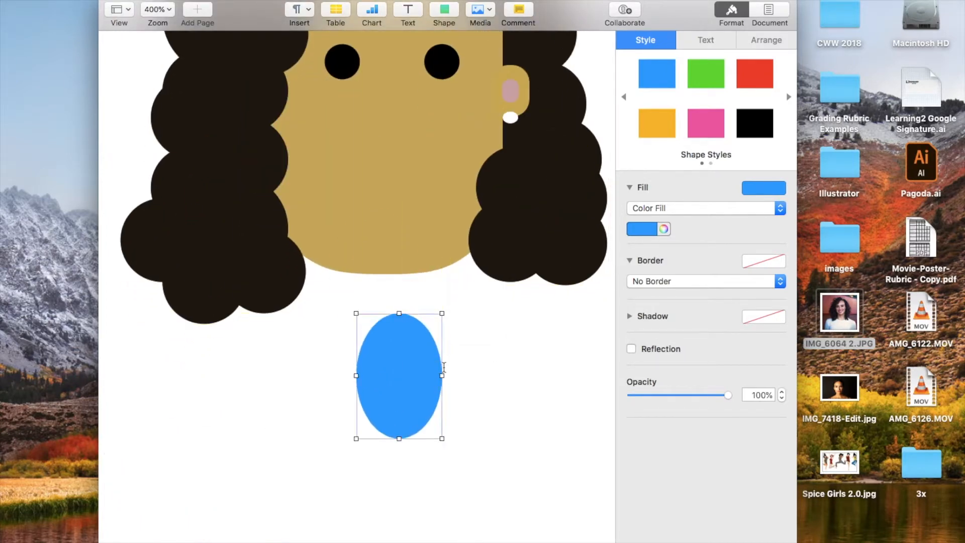
double_click(442, 373)
click(402, 389)
drag(443, 377, 459, 376)
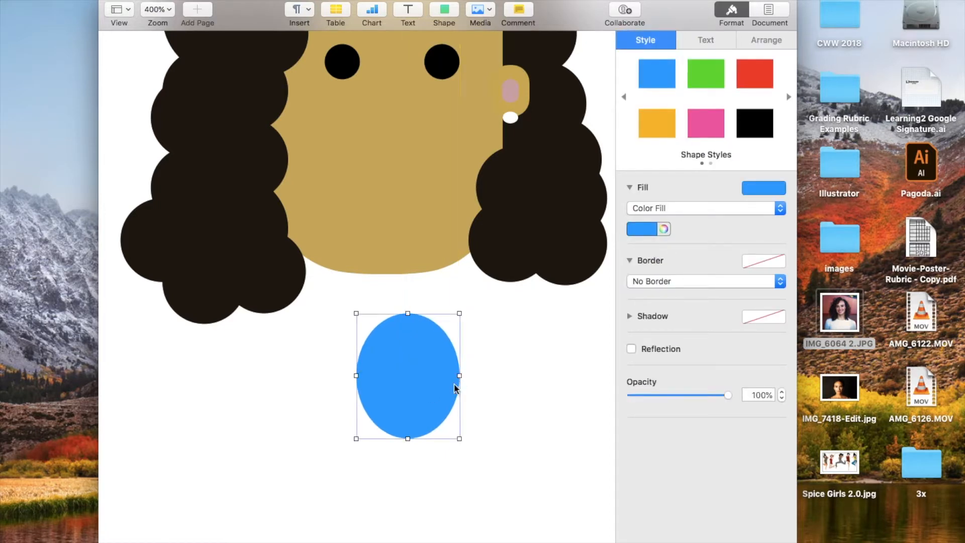
mouse_move(407, 438)
mouse_down()
mouse_move(408, 452)
mouse_move(408, 444)
mouse_up()
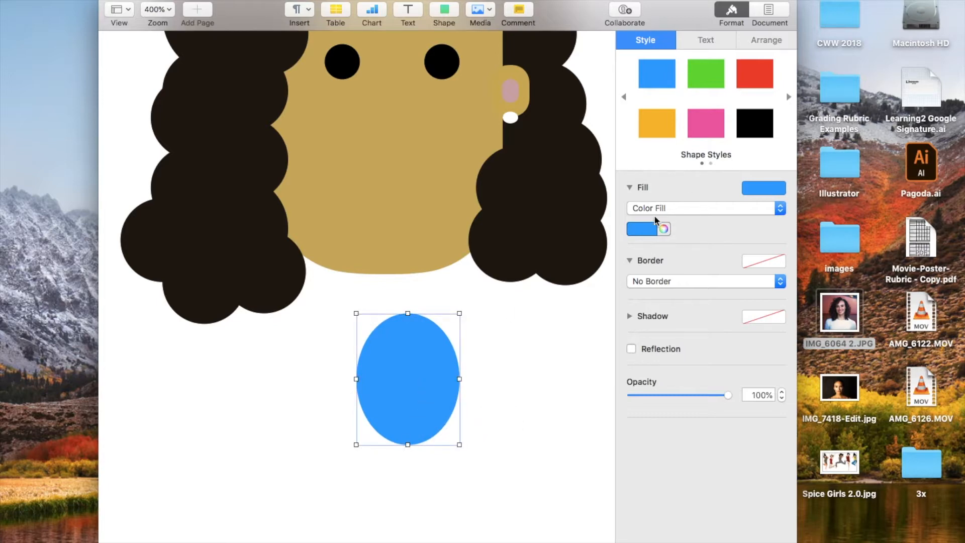
- Load the flat-colour palette screenshot ending in 39.58 AM.png from the Downloads folder into the fill colour picker's image palettes
click(663, 228)
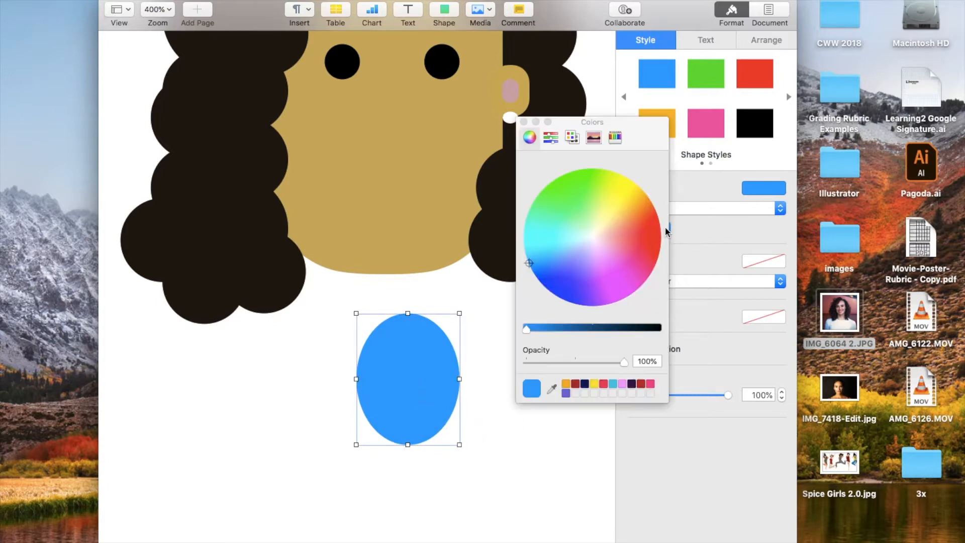
click(593, 138)
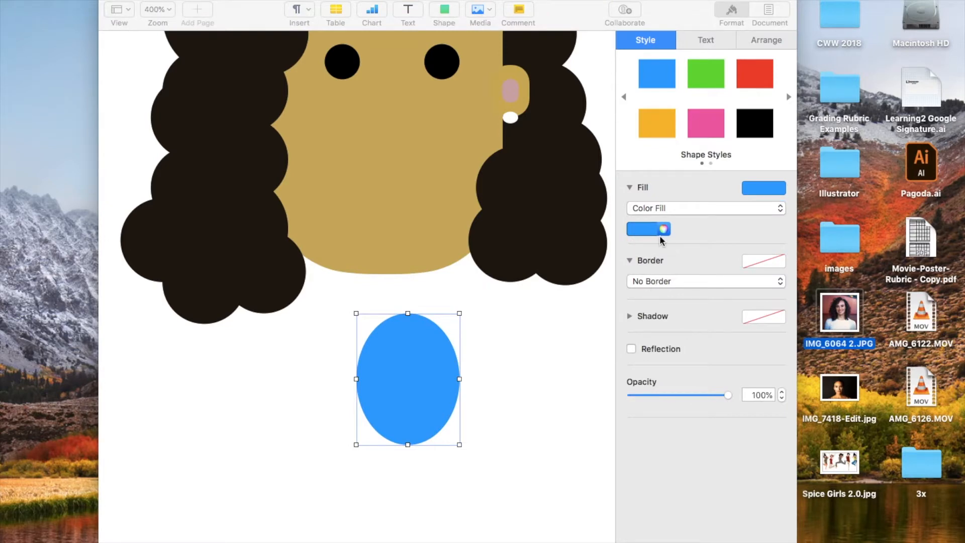
click(661, 227)
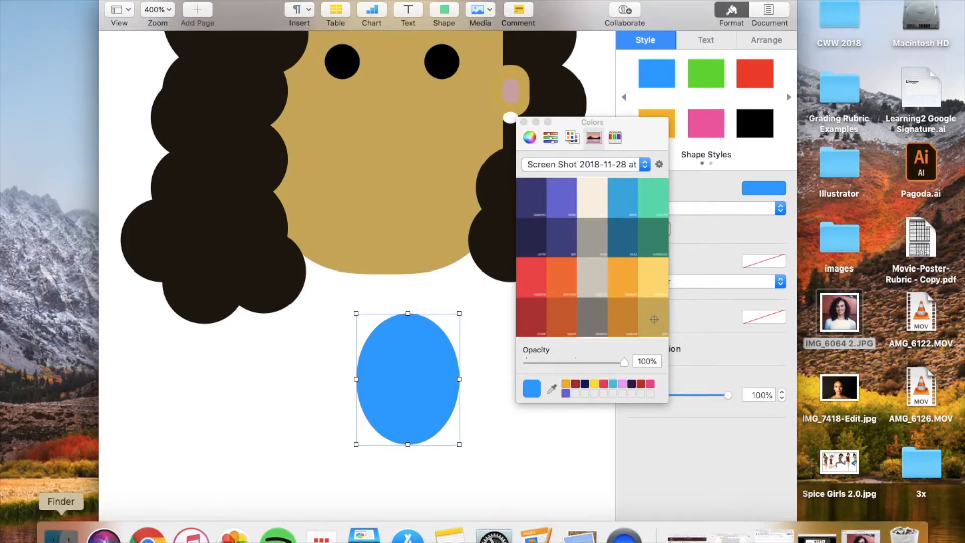
click(103, 522)
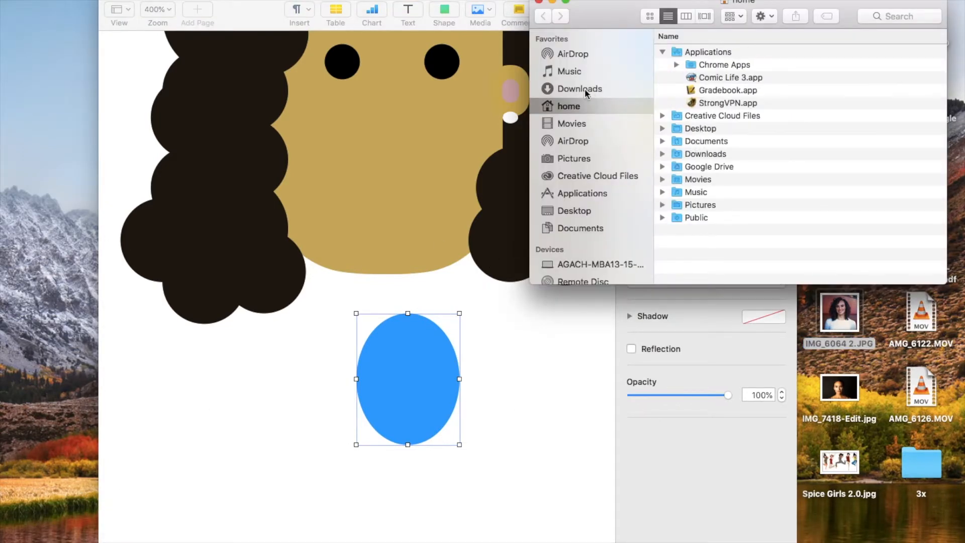
click(584, 89)
click(684, 65)
key(space)
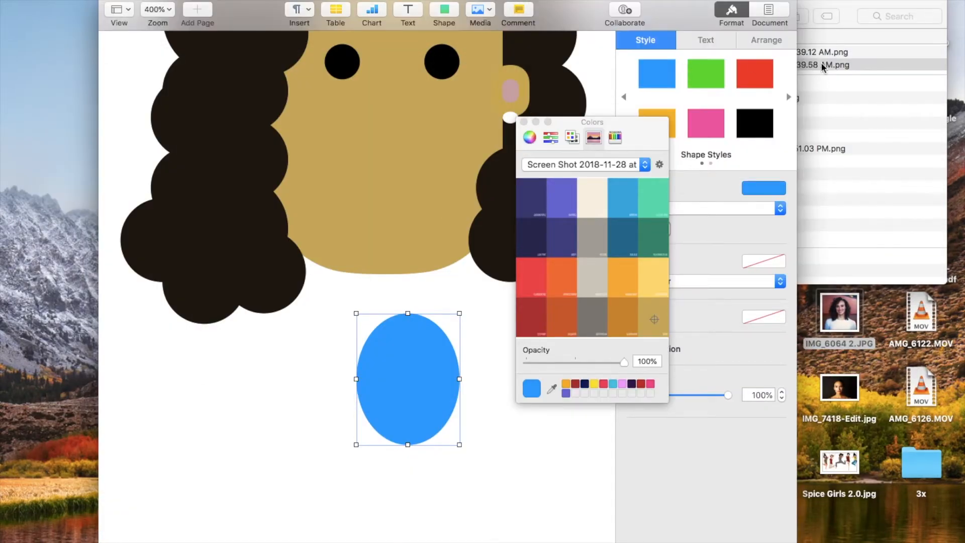
drag(824, 64, 652, 271)
- Fill the oval below the face with the dark navy swatch from the loaded image palette
click(604, 270)
click(524, 122)
click(665, 233)
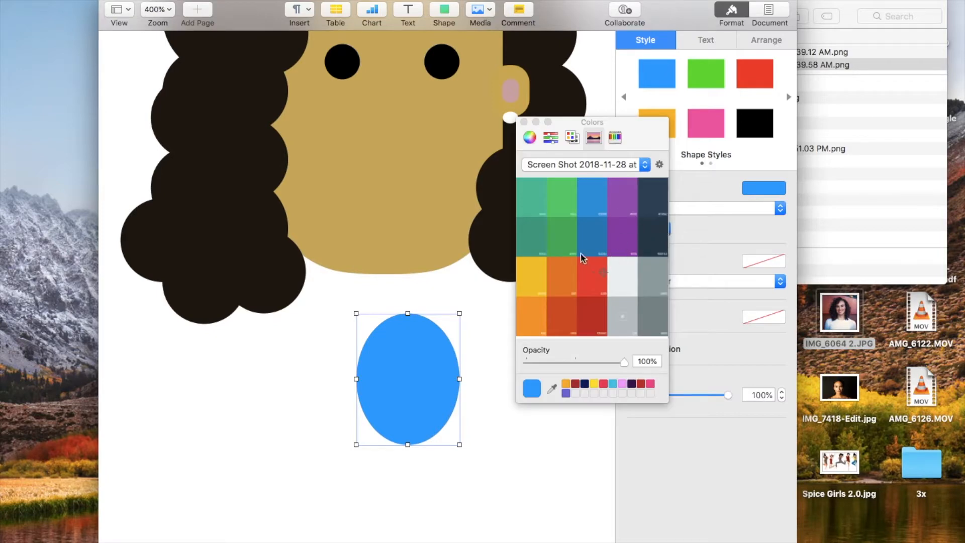
click(591, 302)
click(589, 251)
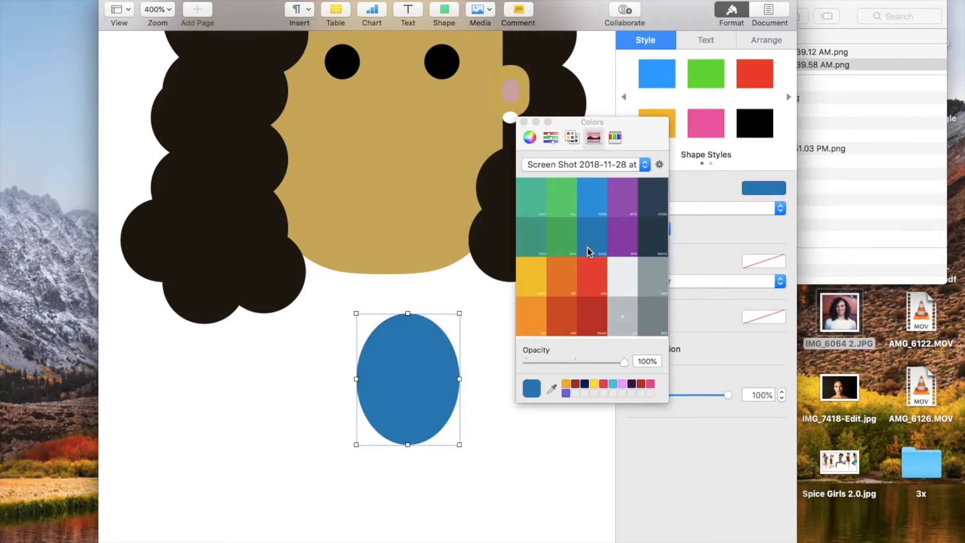
click(654, 228)
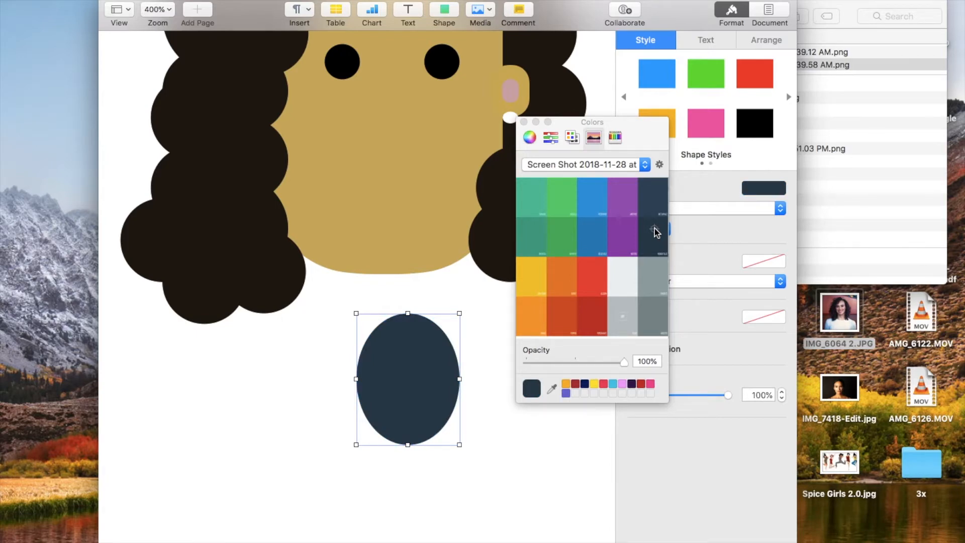
click(483, 415)
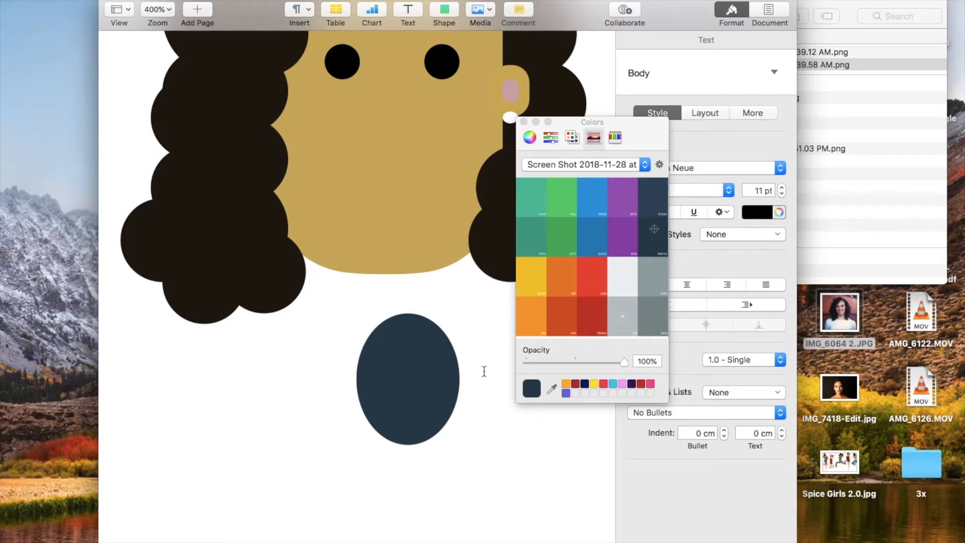
click(523, 121)
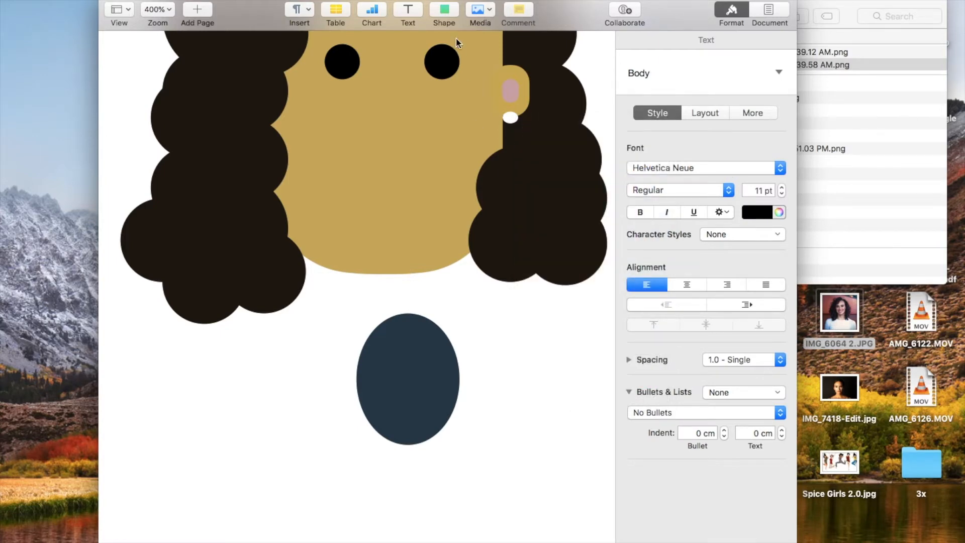
- Insert a square, shape it into a wide rectangle over the oval's upper part, and select it together with the oval
click(445, 10)
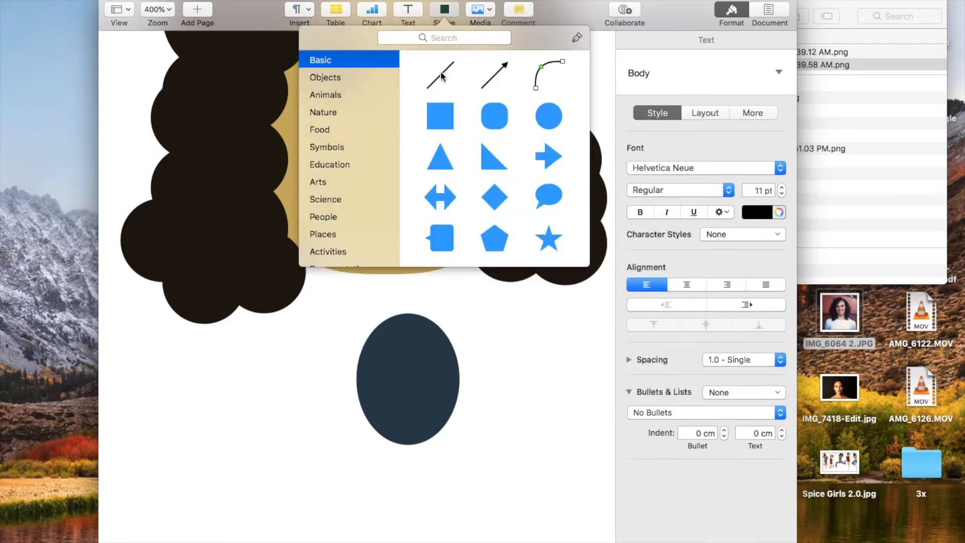
click(441, 116)
drag(491, 168, 481, 341)
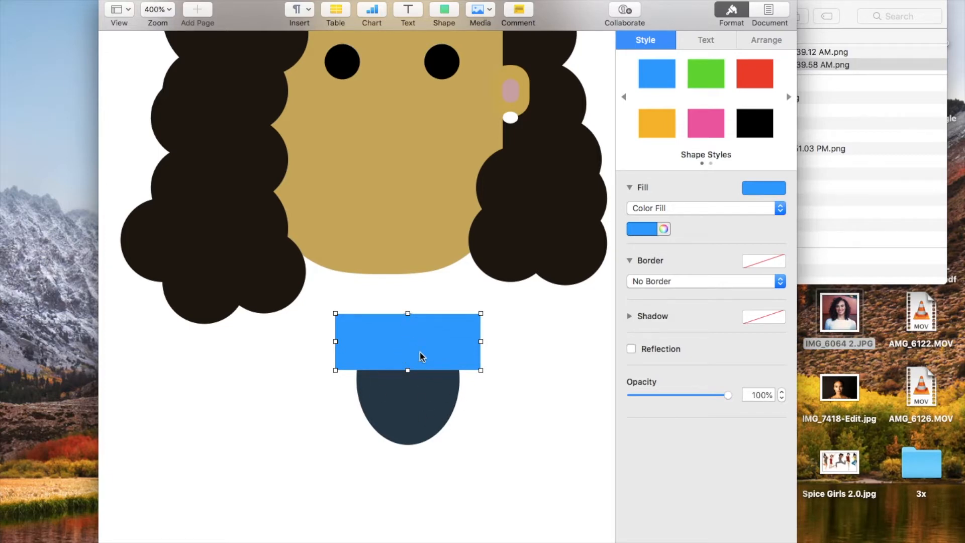
shift+click(421, 418)
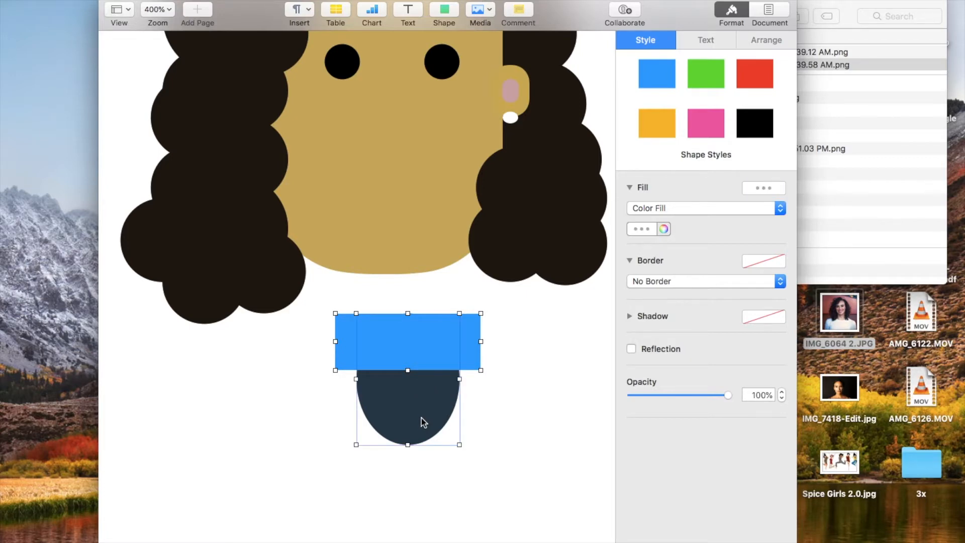
click(765, 41)
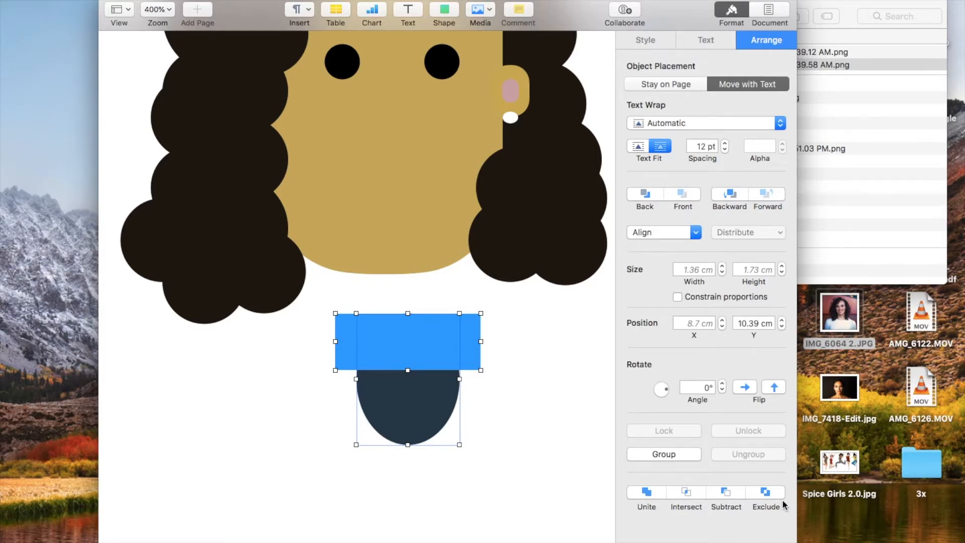
- Try Unite, Intersect, Subtract and Exclude on the rectangle and the navy oval, undoing each one
click(640, 494)
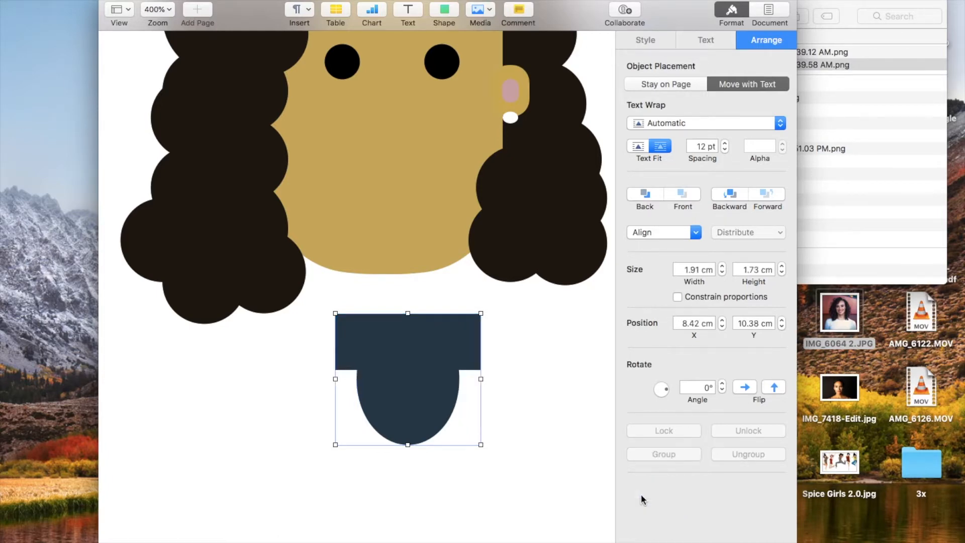
key(super+z)
click(679, 494)
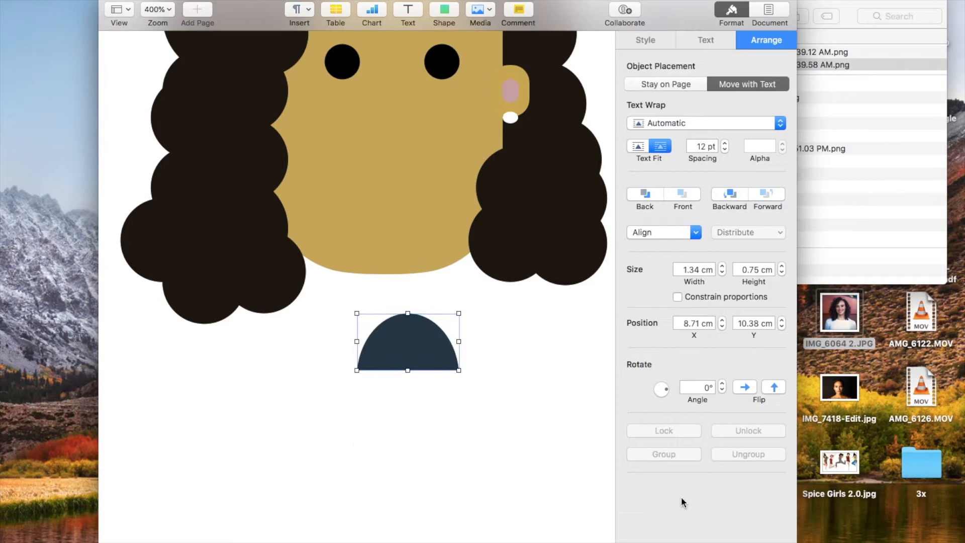
key(super+z)
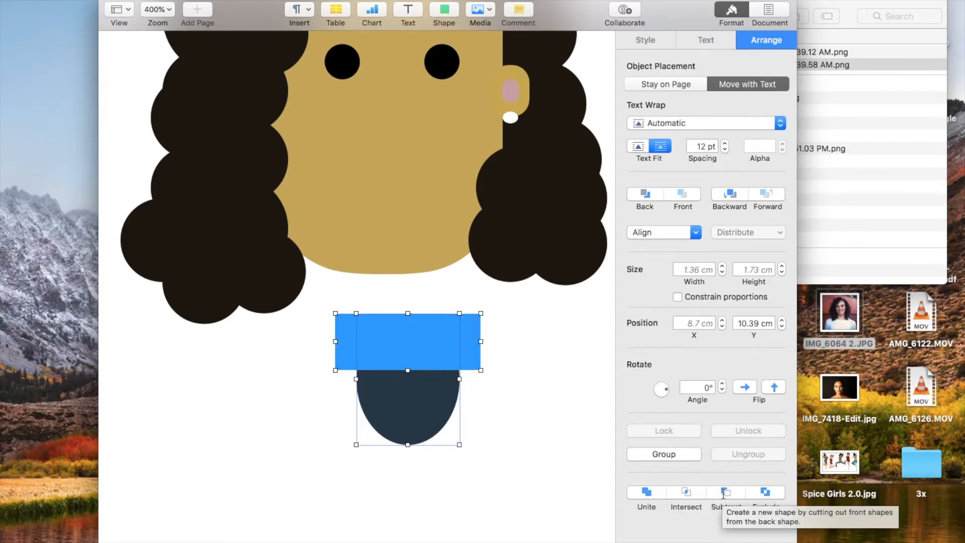
click(723, 492)
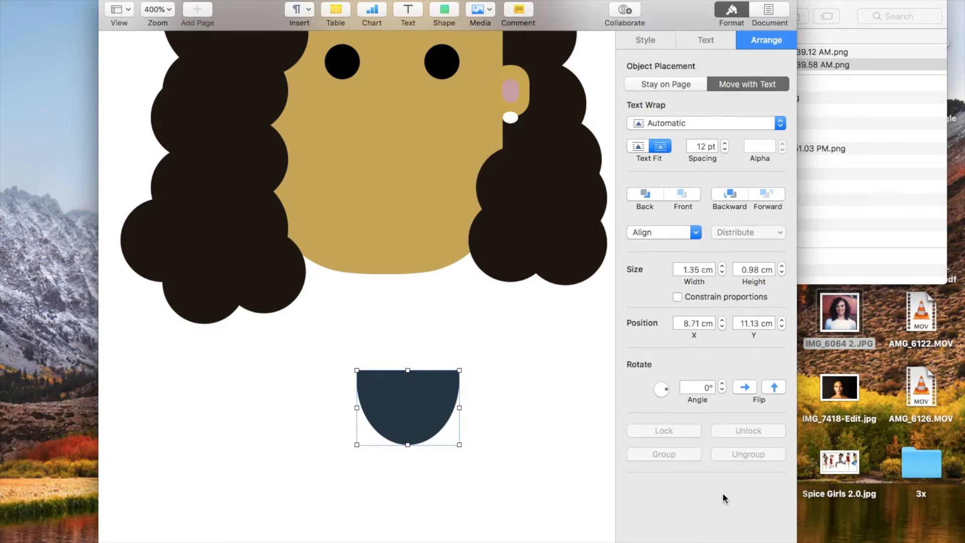
key(super+z)
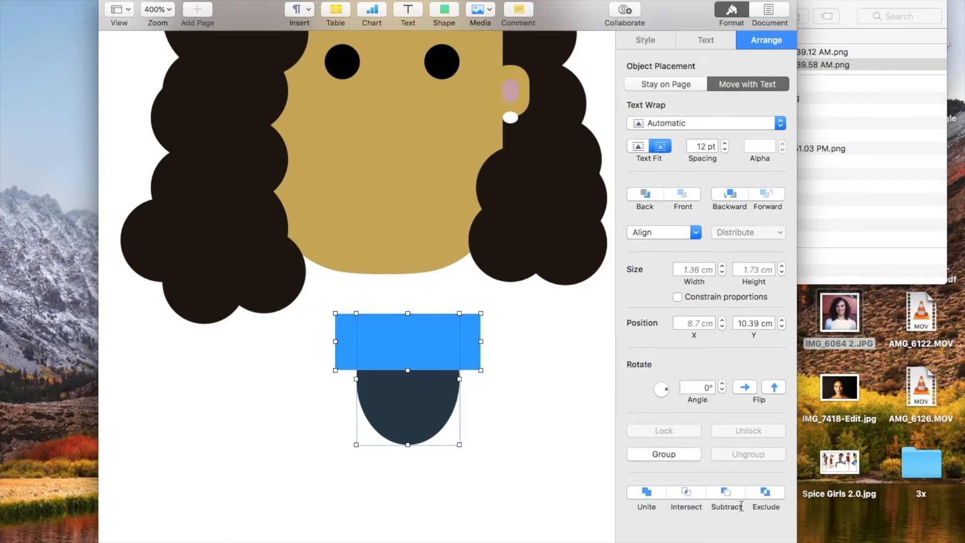
click(765, 493)
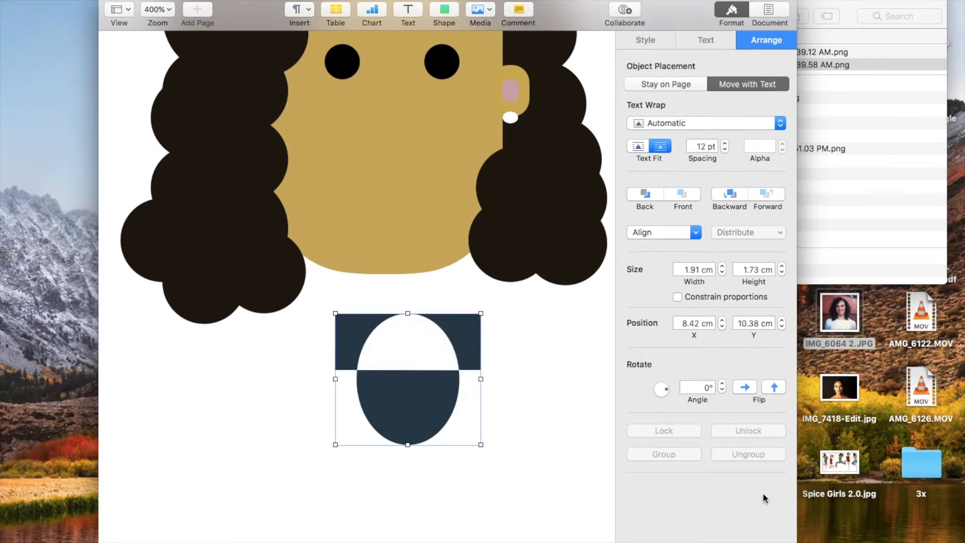
key(super+z)
- Subtract the rectangle from the oval, scale the half-oval to about 1.2 by 0.87 cm and place it below the face
click(730, 496)
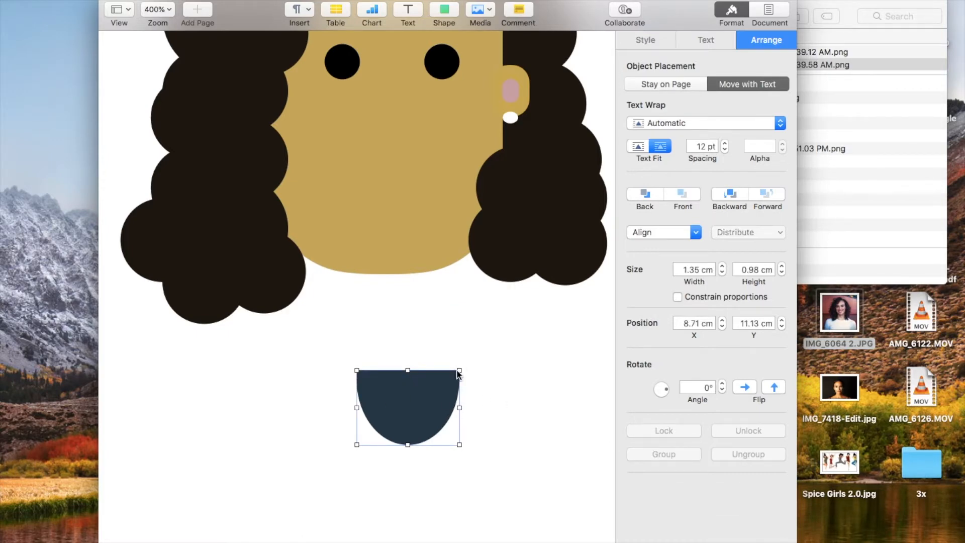
drag(460, 370, 400, 192)
scroll(435, 192, up, 2)
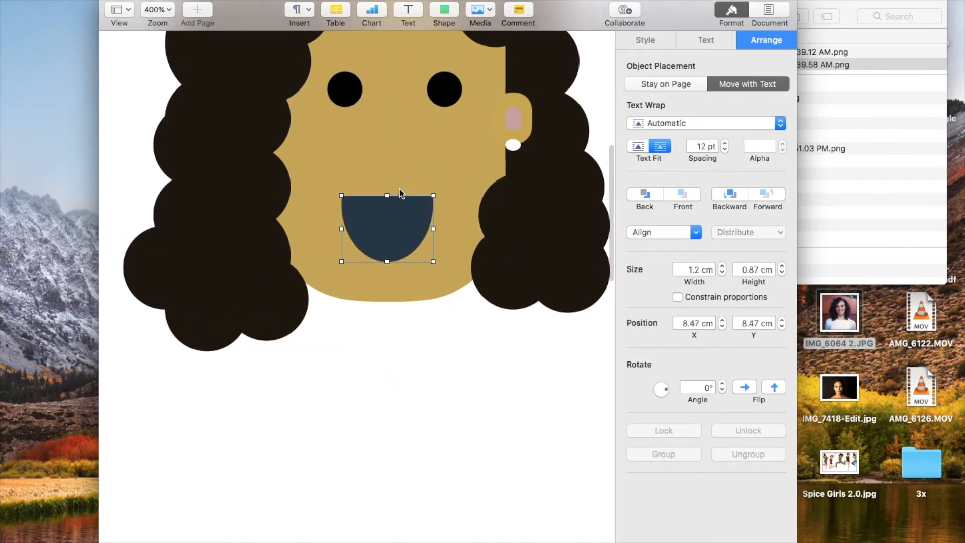
drag(385, 216, 439, 395)
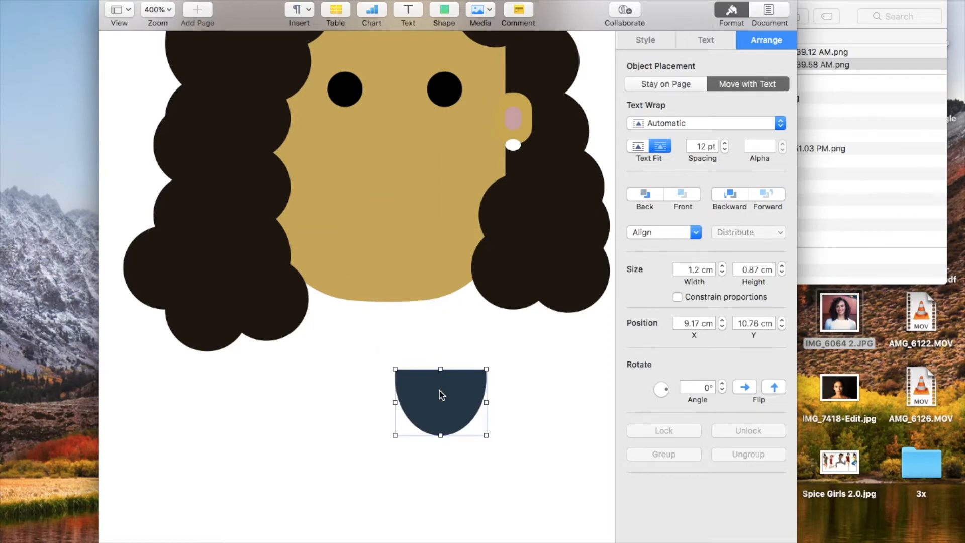
click(565, 411)
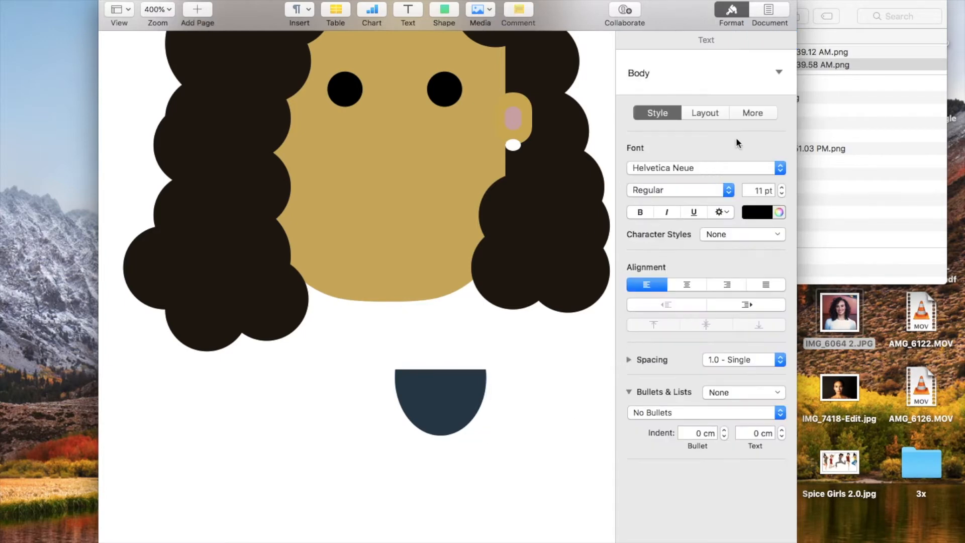
- Add a thin strip across the half-oval's upper edge, group the two, and scale the group to about 1 by 0.9 cm
click(444, 9)
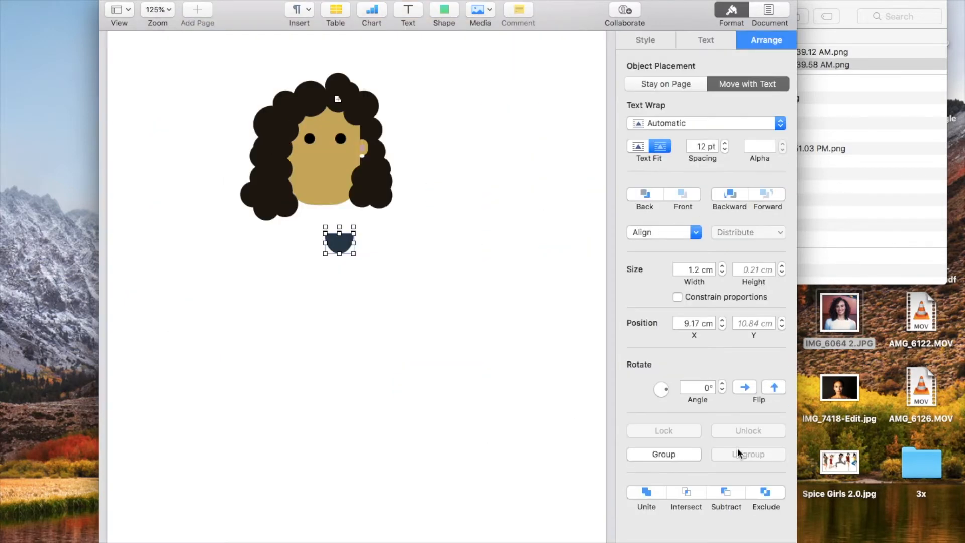
click(668, 454)
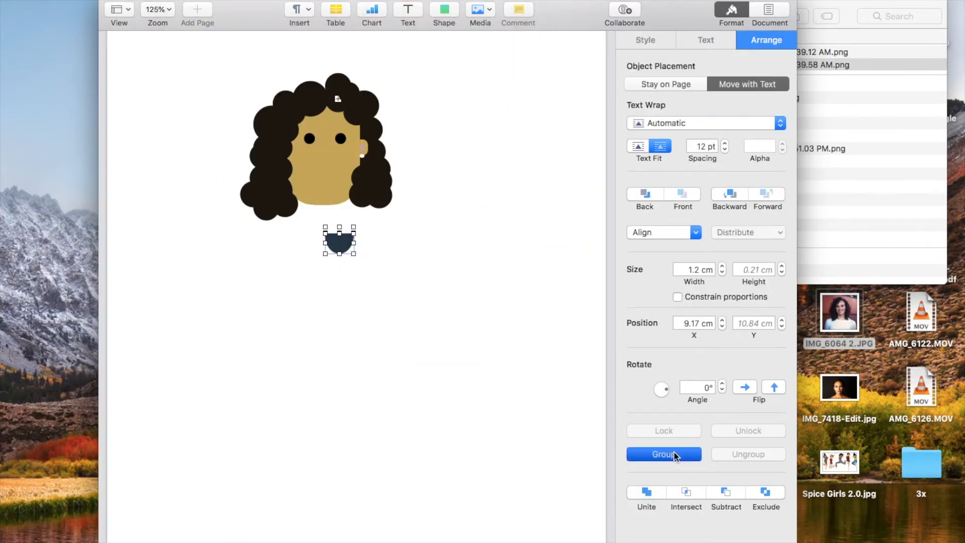
scroll(347, 230, up, 10)
drag(310, 253, 264, 90)
scroll(264, 91, down, 2)
drag(327, 110, 327, 287)
scroll(339, 273, up, 3)
- Insert a circle, shrink it to about 0.77 by 0.82 cm and place it over the mouth's lower edge as a tongue
click(444, 13)
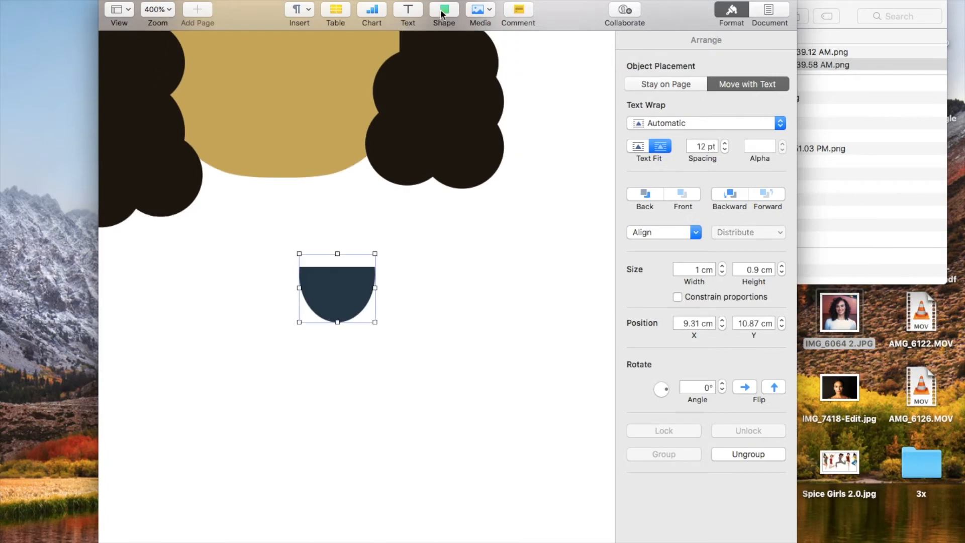
click(548, 117)
drag(492, 168, 278, 375)
drag(256, 414, 340, 347)
- Fill the tongue circle with the coral red swatch from the other screenshot image palette
click(645, 40)
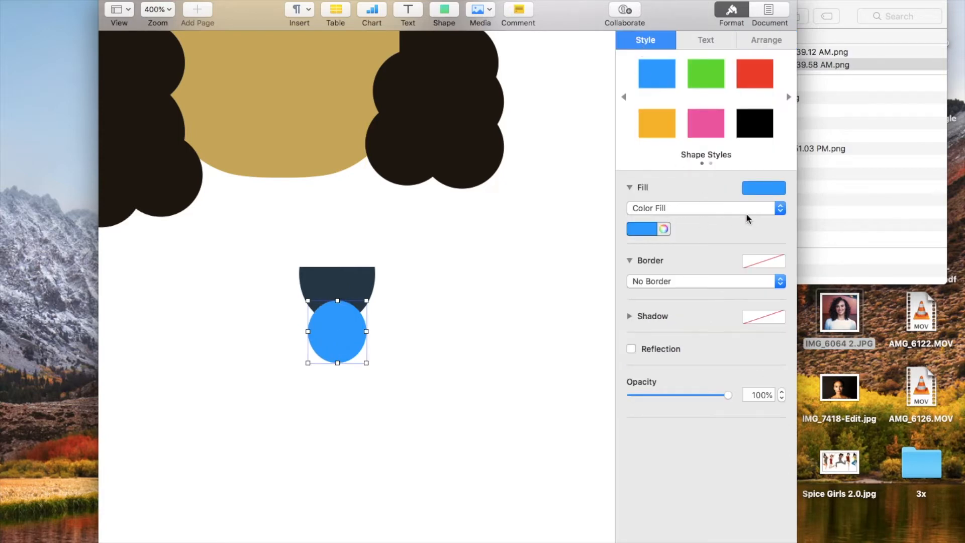
click(663, 228)
click(592, 280)
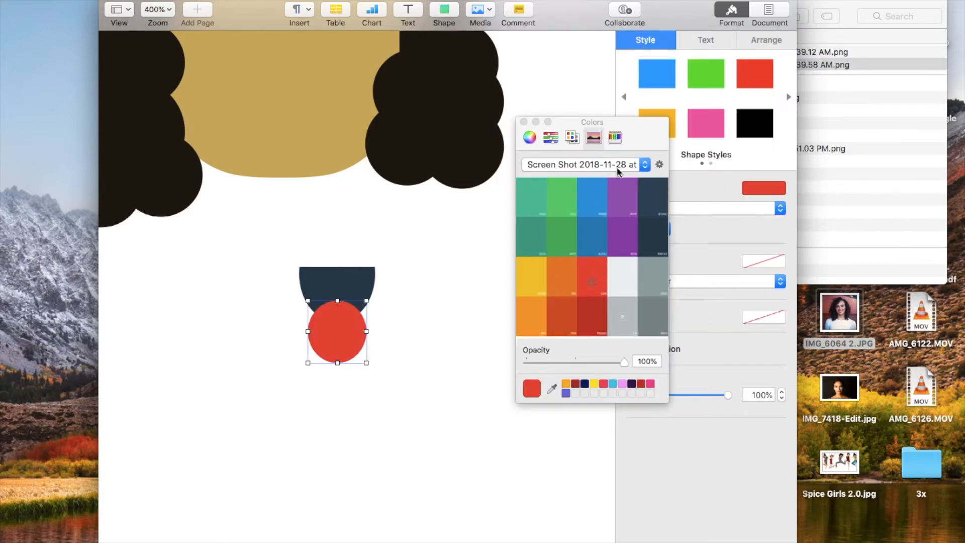
click(618, 169)
click(605, 146)
click(529, 324)
click(530, 287)
click(523, 122)
- Ungroup the mouth so the navy half-oval and its thin strip are separate objects
shift+click(362, 280)
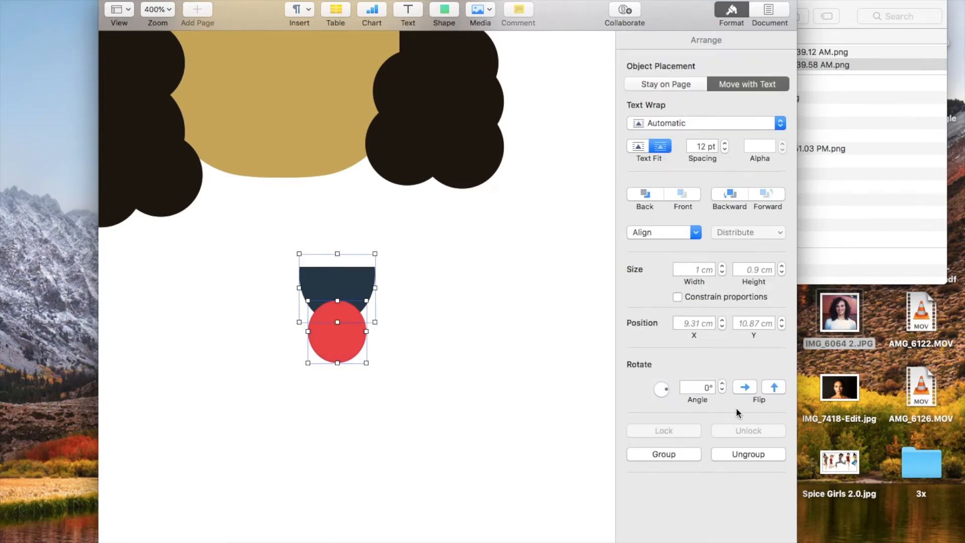
click(760, 452)
click(435, 390)
- Try Subtract, Exclude, Intersect and Unite on the navy half-oval and the red circle, undoing each one
click(357, 304)
shift+click(351, 344)
click(769, 40)
click(726, 494)
key(super+z)
click(771, 496)
key(super+z)
click(679, 494)
key(super+z)
click(648, 494)
key(super+z)
click(428, 359)
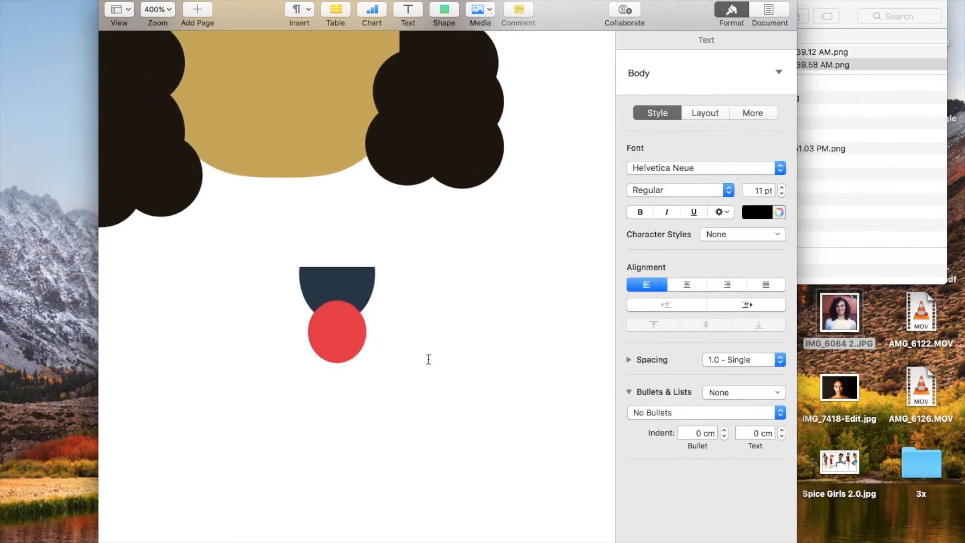
- Move the red circle slightly higher over the navy half-oval and select both shapes
click(336, 334)
drag(336, 334, 334, 331)
shift+click(359, 282)
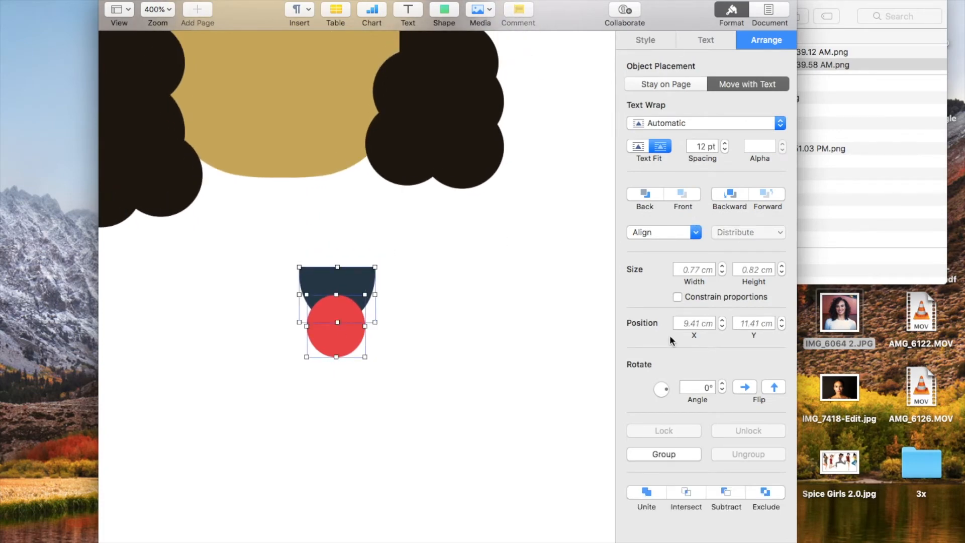
- Try Exclude, Subtract and Intersect on the half-oval and the repositioned red circle, undoing each one
click(645, 41)
click(745, 46)
click(759, 493)
key(super+z)
click(726, 493)
key(super+z)
click(688, 492)
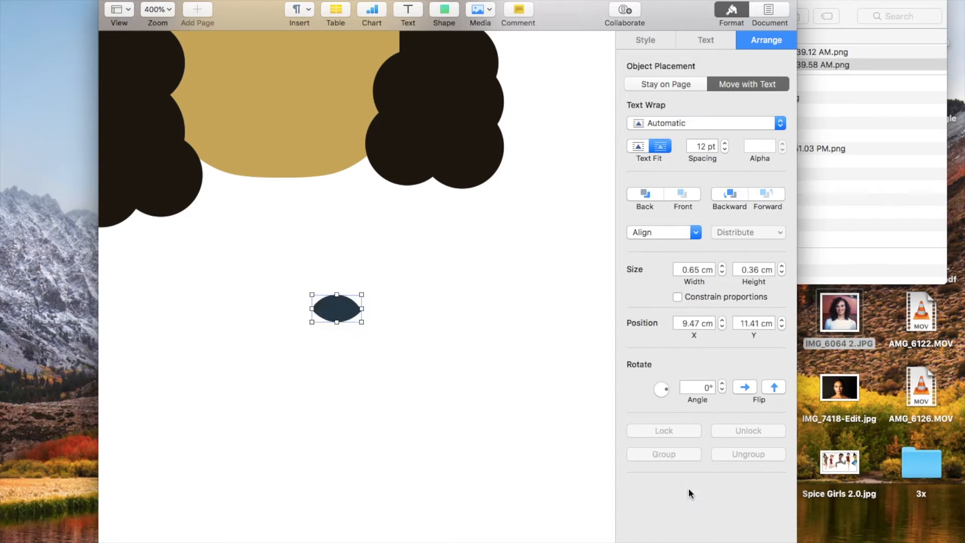
key(super+z)
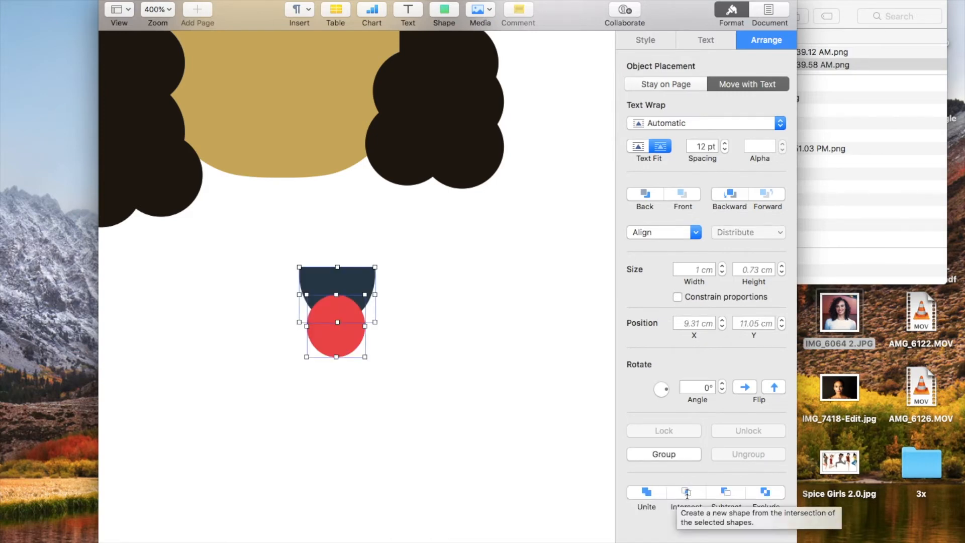
click(685, 493)
key(super+z)
- Duplicate the navy half-oval together with the red circle and place the copy to the right of the originals
click(371, 226)
click(366, 285)
shift+click(337, 325)
key(super+d)
drag(337, 328, 443, 344)
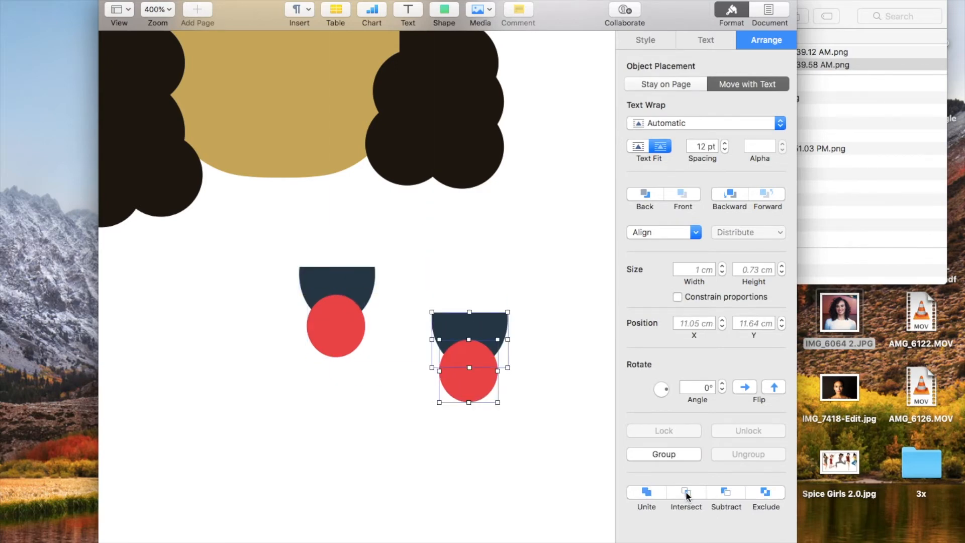
- Intersect the duplicated navy half-oval and circle, and fill the resulting tongue shape with the palette's red
click(685, 491)
double_click(476, 366)
click(463, 353)
click(645, 41)
click(649, 231)
click(665, 229)
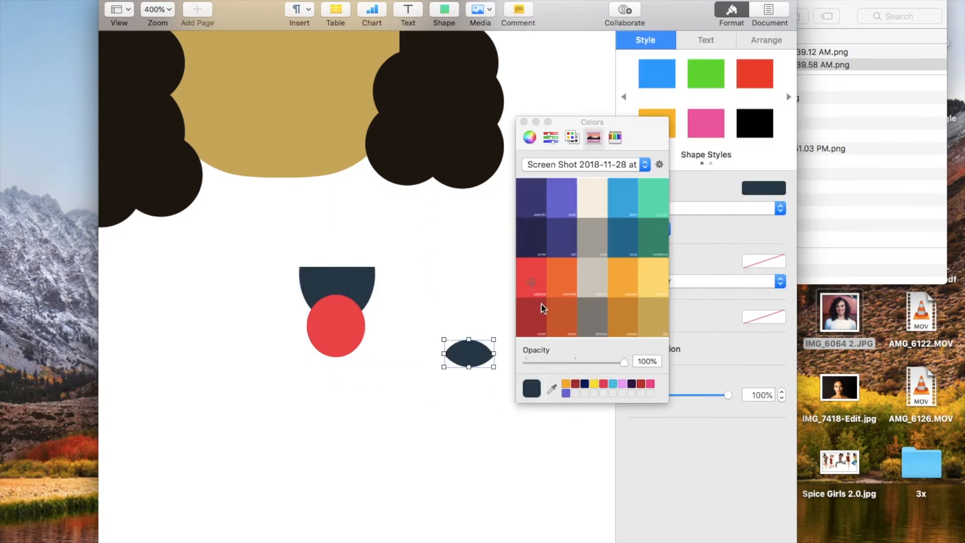
click(525, 288)
- Delete the original red circle and place the red tongue shape at the bottom of the navy half-oval
click(335, 326)
key(Delete)
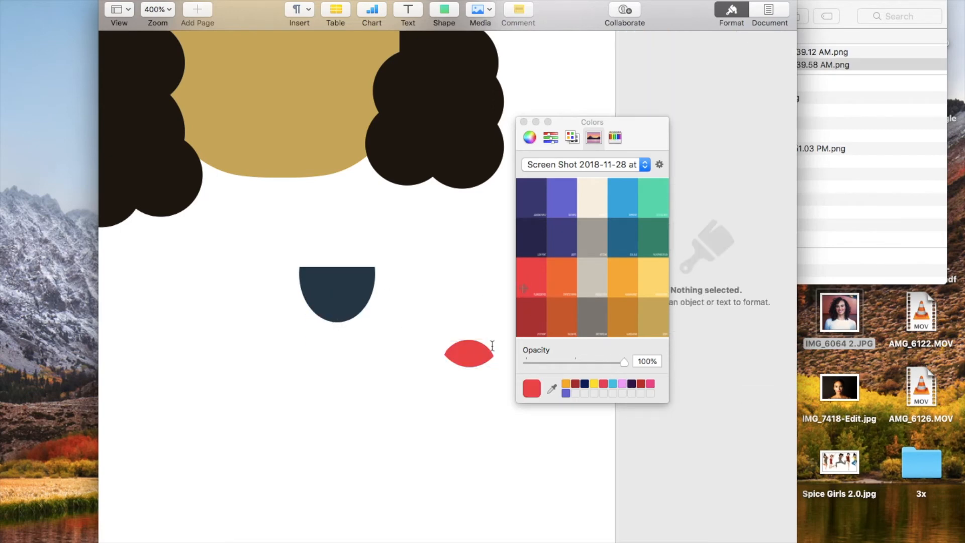
click(523, 122)
drag(469, 351, 335, 301)
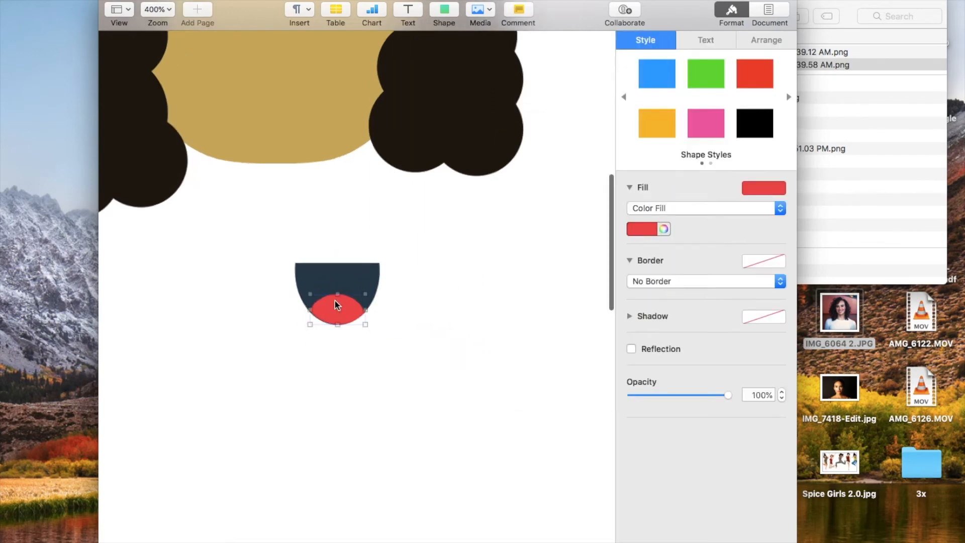
key(Down)
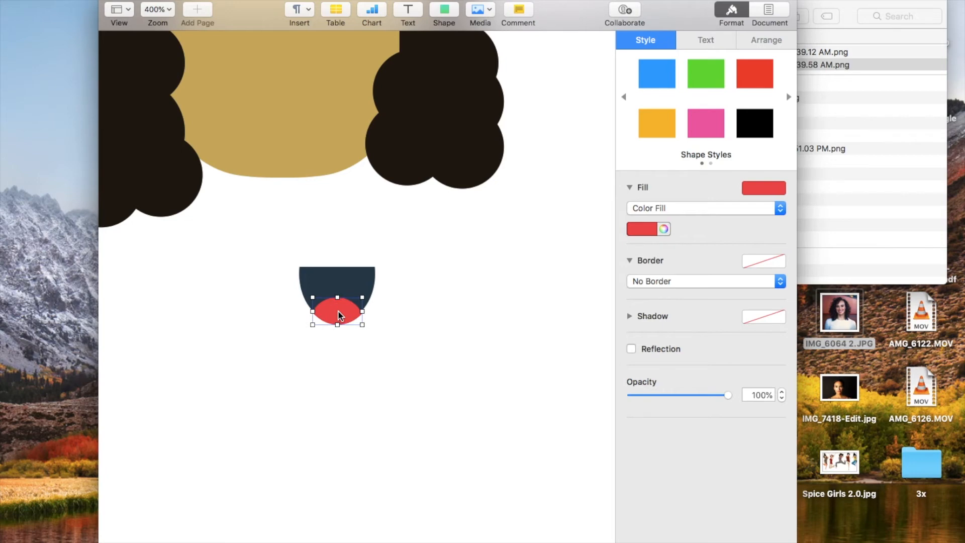
- Select the white teeth, navy half-oval and red tongue, and group them into one mouth object
click(437, 327)
key(super+a)
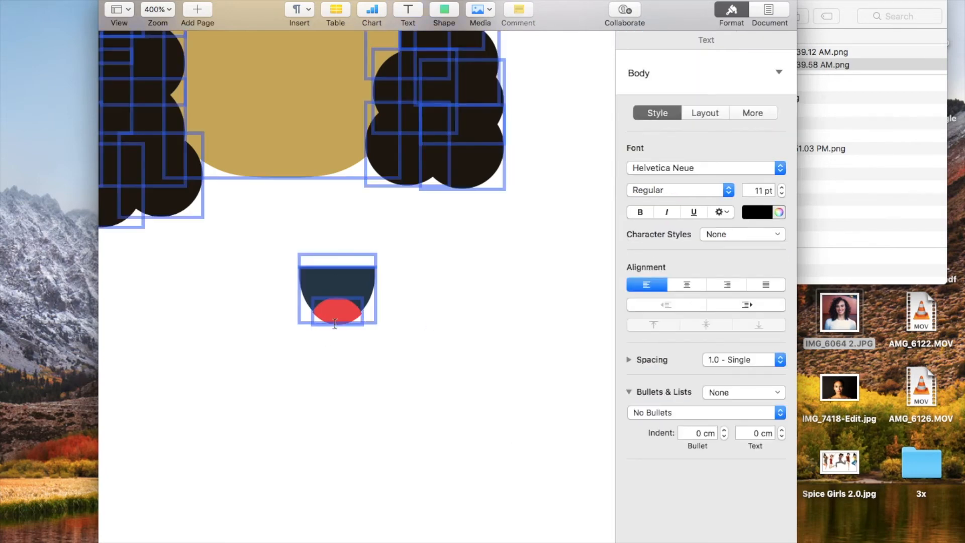
click(436, 284)
click(337, 273)
shift+click(337, 308)
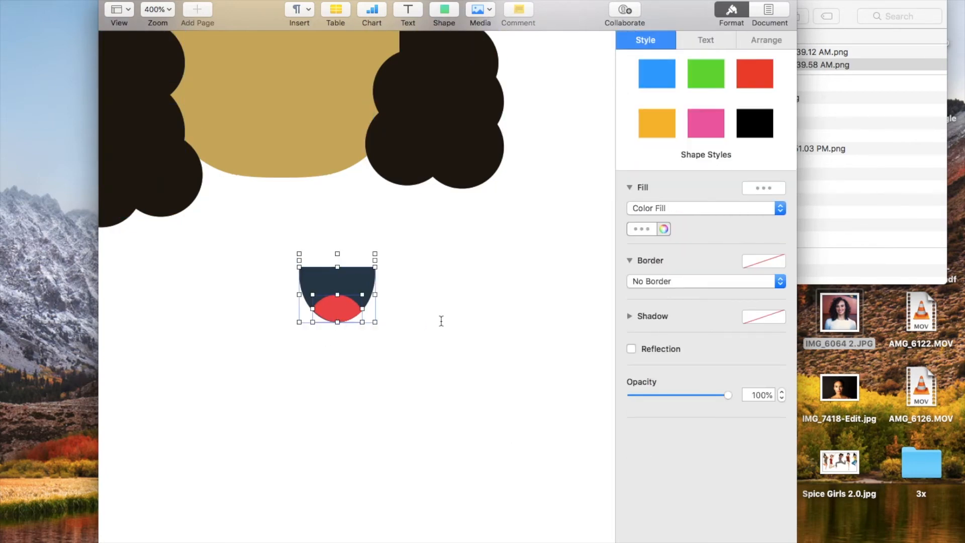
right_click(337, 312)
click(375, 315)
- Move the grouped mouth onto the lower part of the face, undoing the last small shift
drag(342, 299, 284, 135)
click(319, 258)
scroll(318, 259, down, 5)
click(304, 214)
mouse_move(323, 196)
mouse_down()
mouse_move(329, 188)
mouse_move(314, 200)
mouse_up()
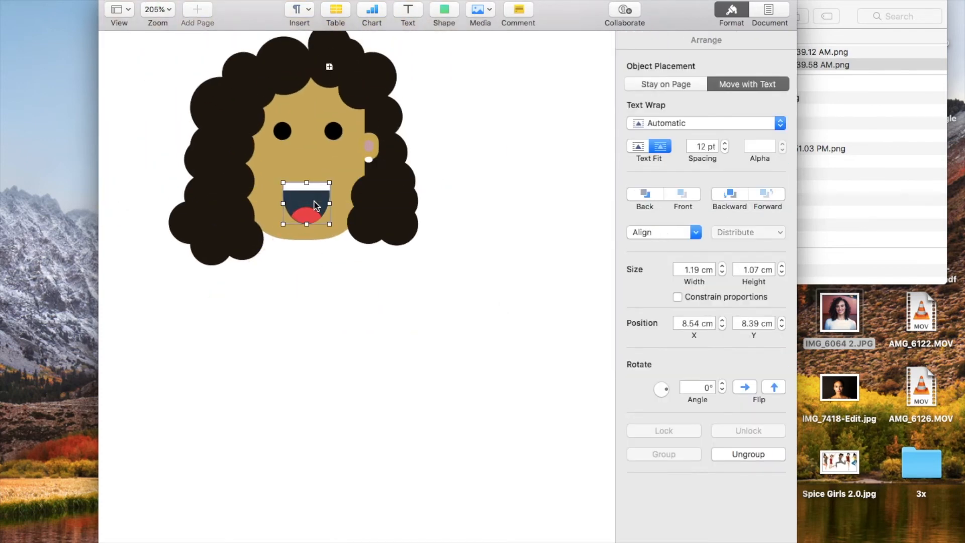
key(super+z)
- Select all shapes of the portrait and group them into one object, undoing a trial enlargement beforehand
key(super+a)
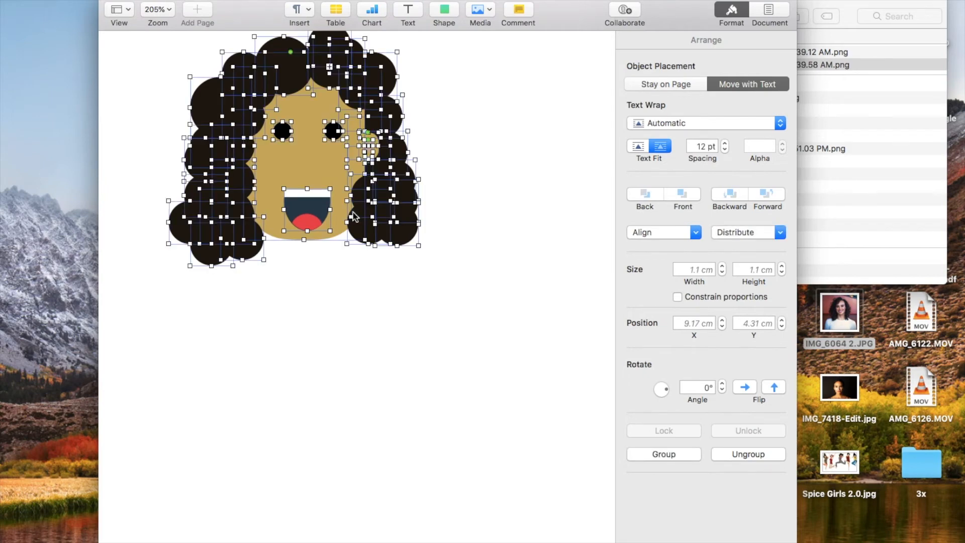
drag(418, 246, 543, 370)
key(super+z)
click(674, 454)
- Enlarge the grouped portrait proportionally to about 12.7 by 12.3 cm and reposition it near the page's centre
scroll(415, 286, down, 3)
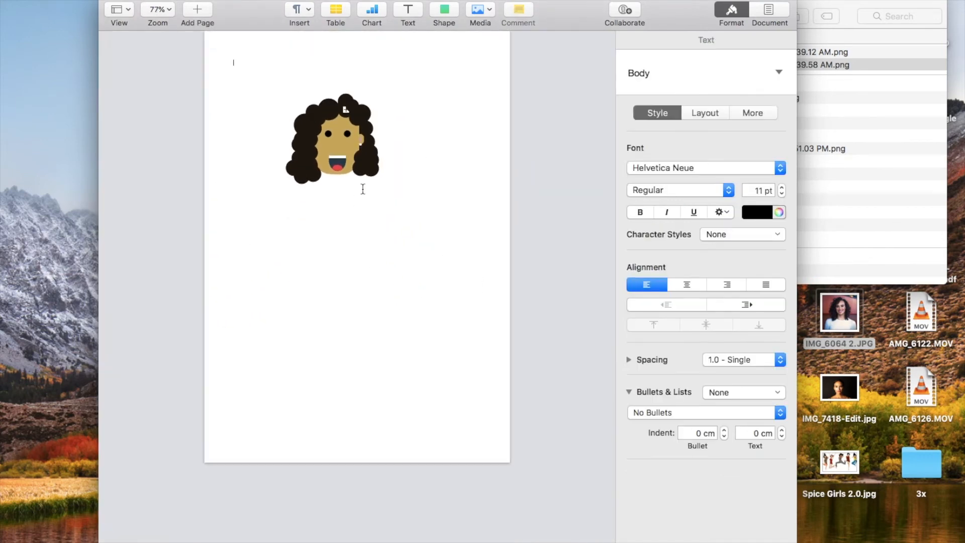
click(354, 166)
drag(379, 184, 469, 272)
drag(435, 209, 415, 224)
click(582, 274)
- Ungroup the enlarged portrait and also ungroup its mouth into separate shapes
scroll(408, 252, up, 5)
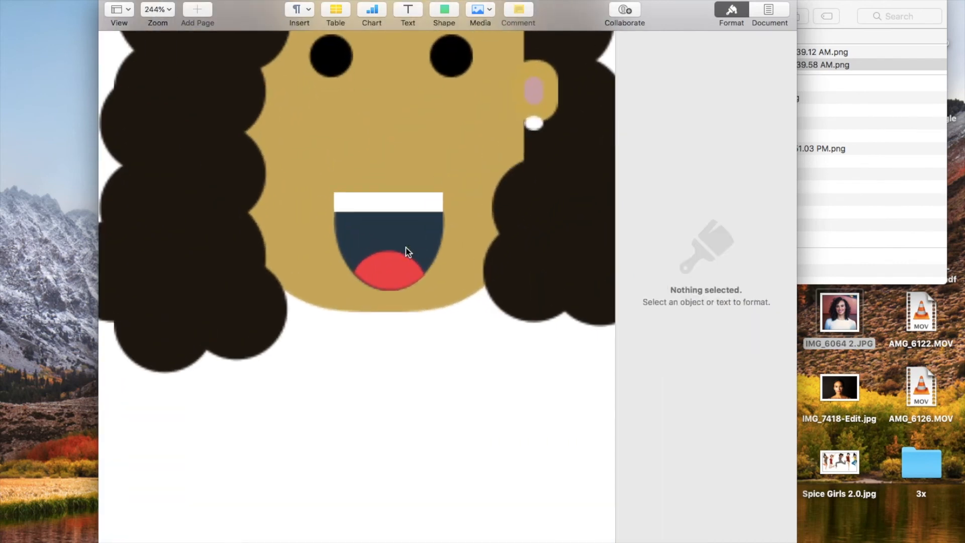
drag(390, 209, 382, 216)
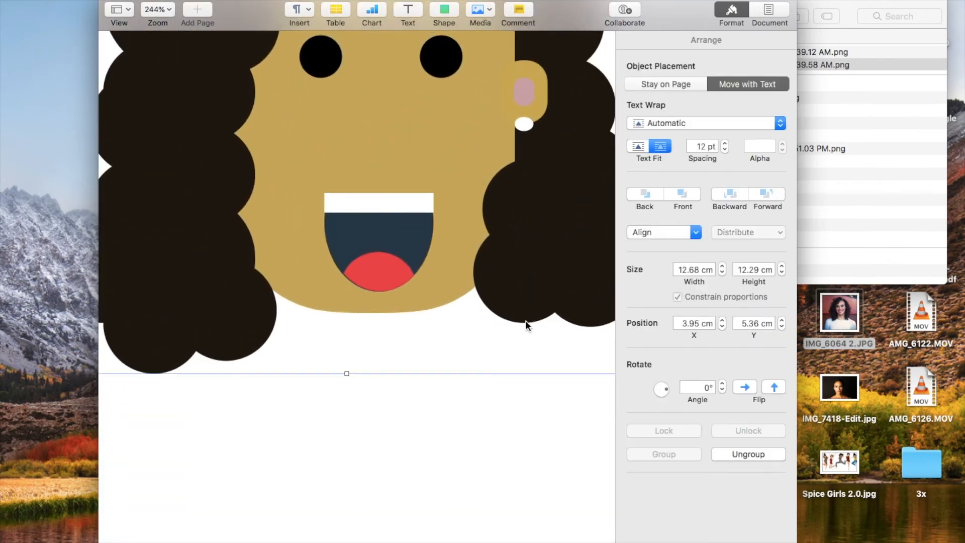
click(737, 452)
click(429, 522)
click(376, 420)
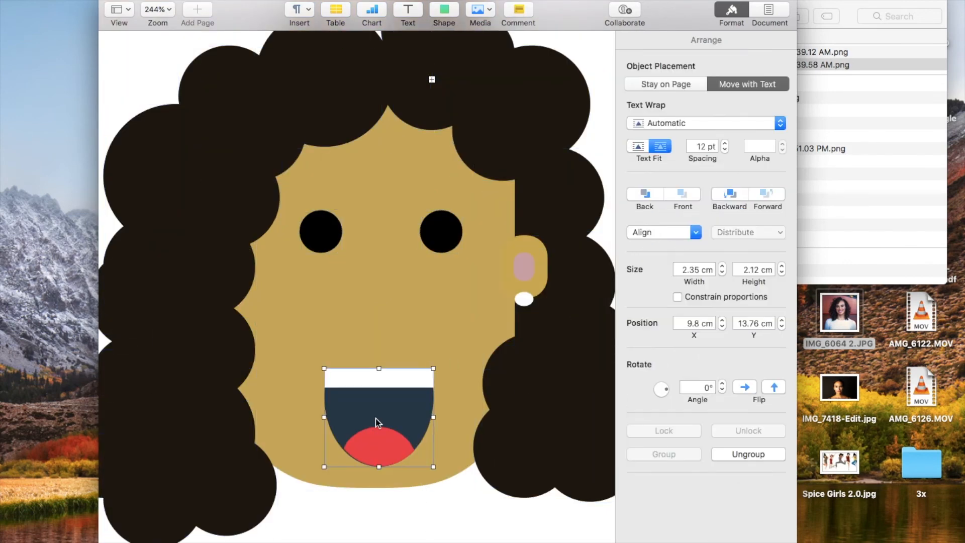
click(731, 455)
- Adjust both side edges of the red tongue slightly so it fits the navy mouth's lower curve
click(371, 454)
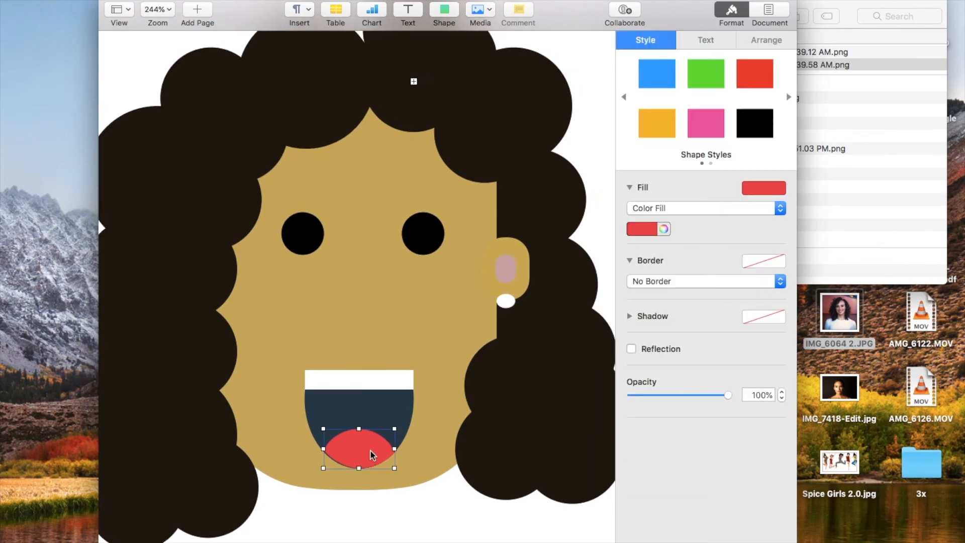
drag(394, 449, 391, 449)
drag(323, 448, 321, 448)
click(383, 518)
- Insert a circle, shrink it into a small nostril between the eyes and mouth, and duplicate it alongside
scroll(383, 518, down, 5)
click(444, 12)
click(549, 114)
drag(400, 91, 408, 332)
scroll(365, 340, up, 5)
key(super+d)
scroll(408, 331, down, 5)
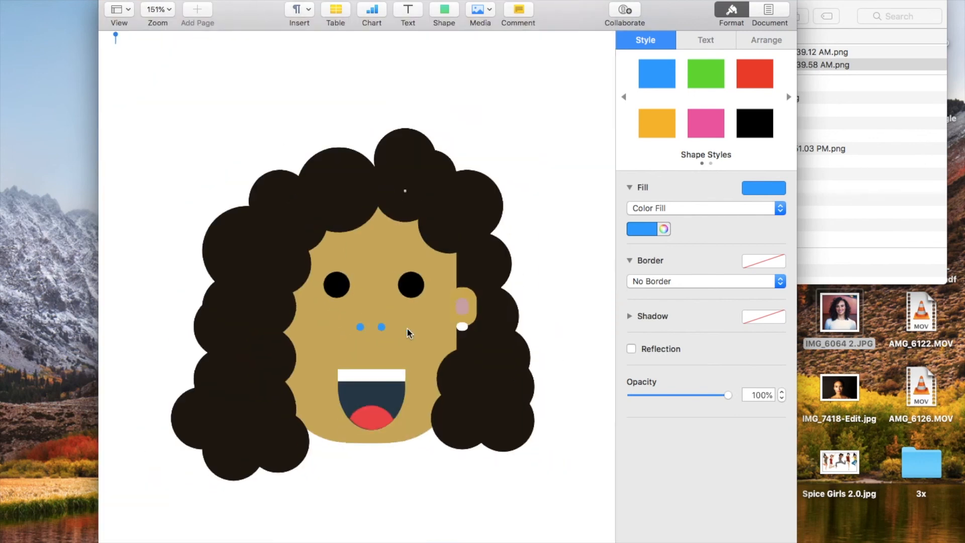
- Fill both nostril circles with black and move them slightly lower towards the mouth
click(650, 230)
click(691, 321)
click(359, 327)
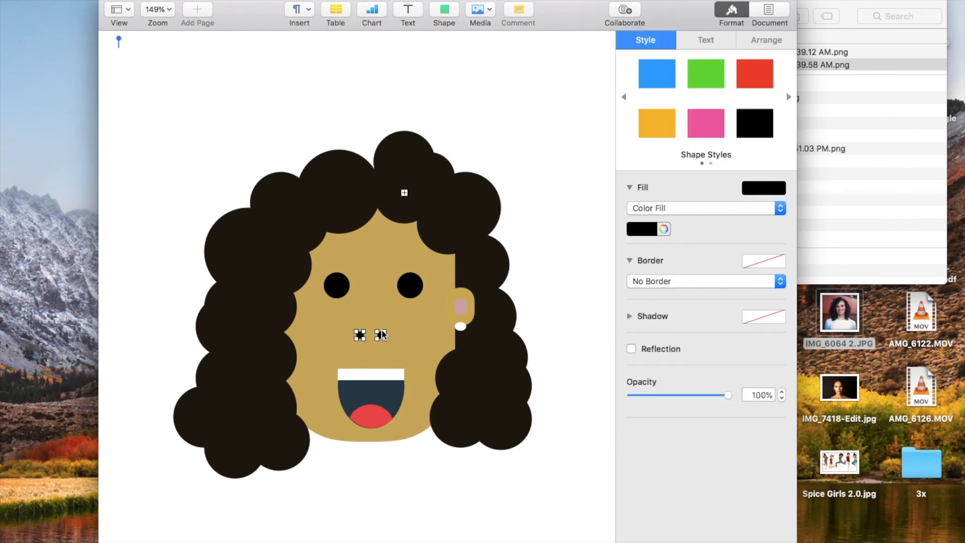
click(437, 450)
scroll(438, 452, down, 3)
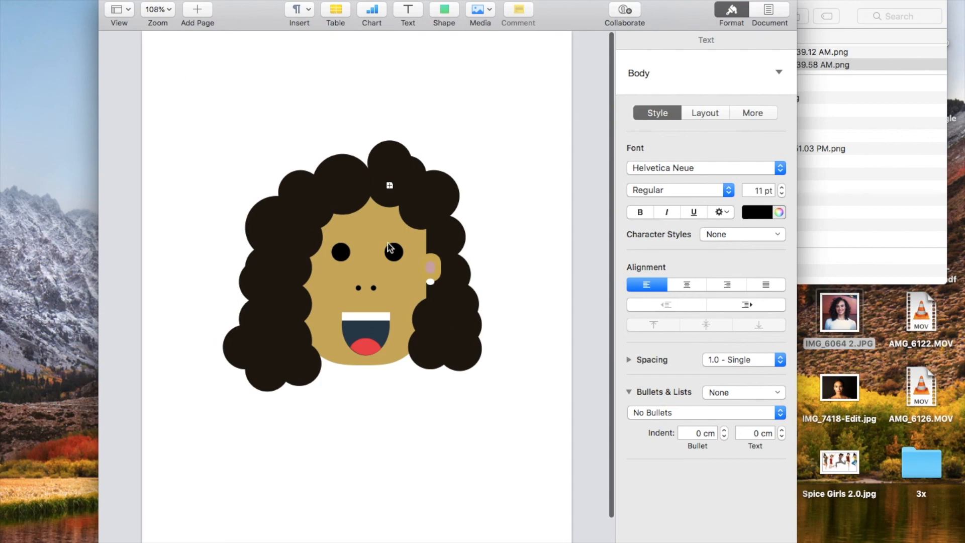
scroll(418, 275, up, 5)
click(444, 12)
click(403, 378)
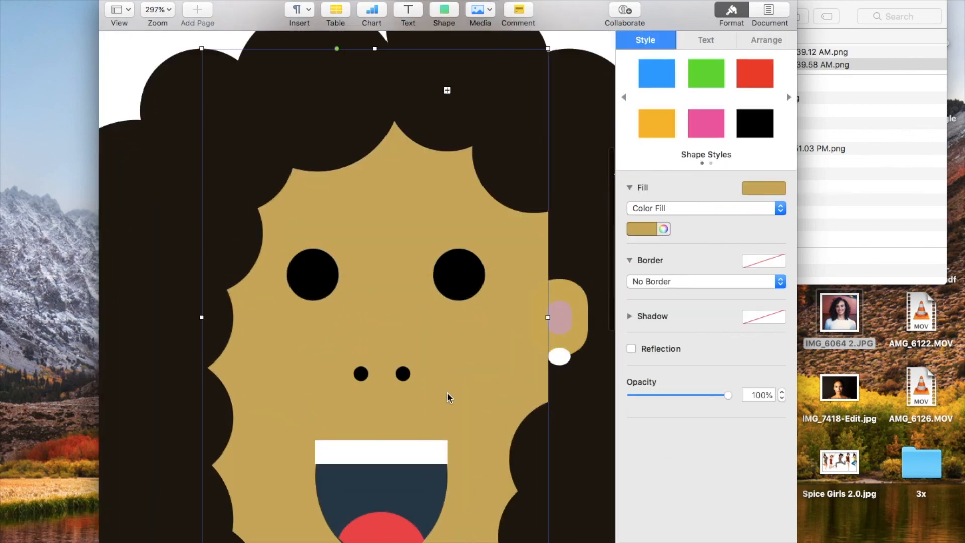
scroll(448, 393, down, 5)
click(411, 407)
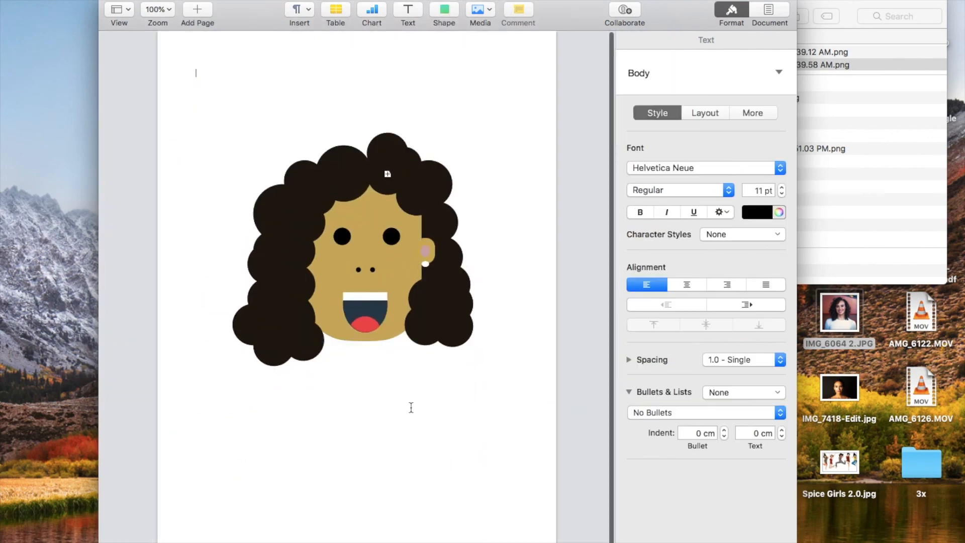